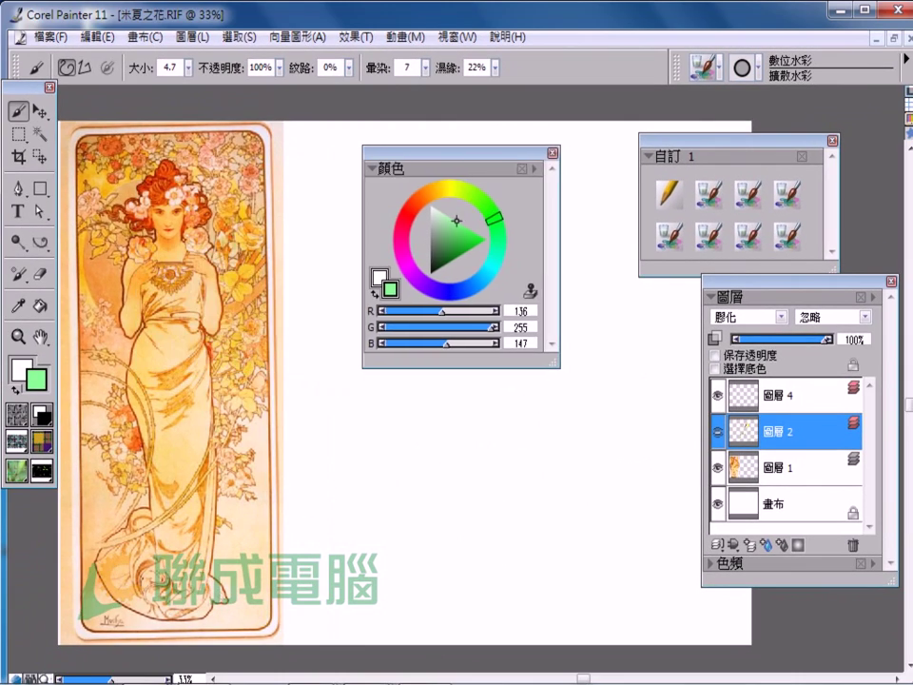
Step: Move the Colors panel to the top-left beside the toolbox, clearing the white canvas
left_click_drag(447, 152, 398, 149)
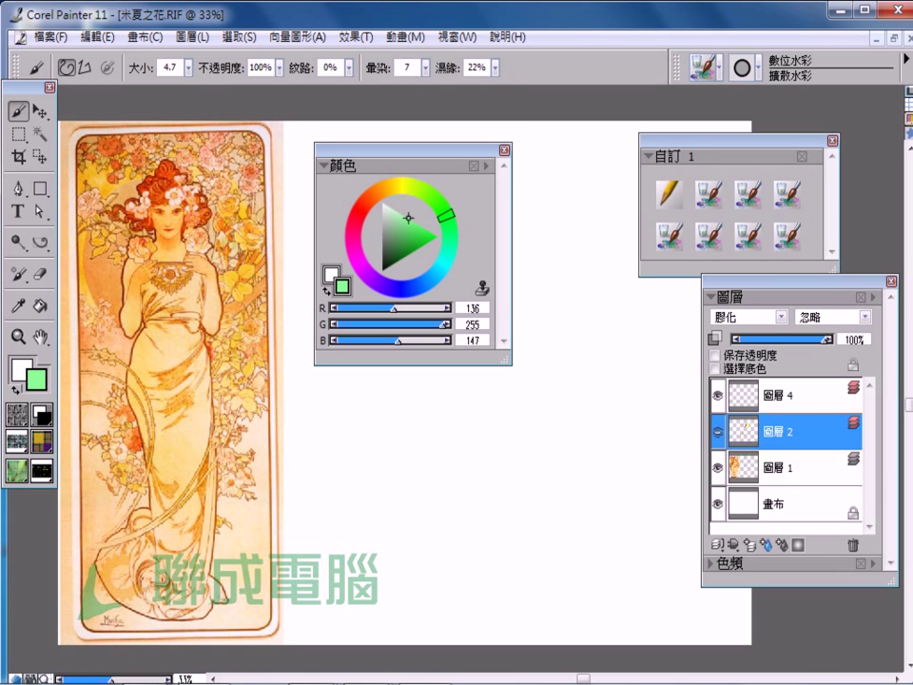
left_click_drag(409, 150, 384, 357)
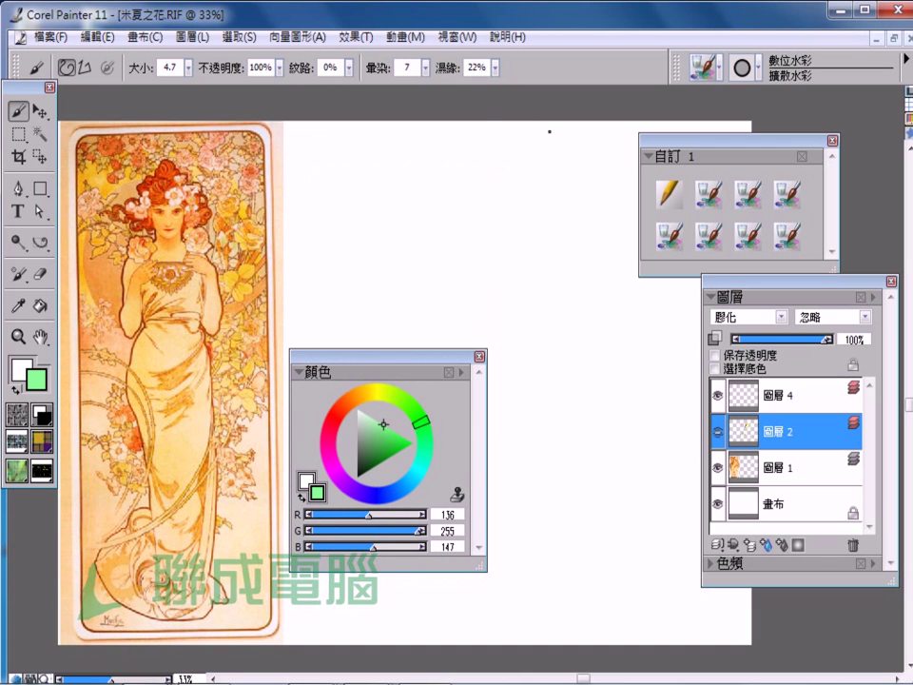
left_click_drag(343, 372, 111, 146)
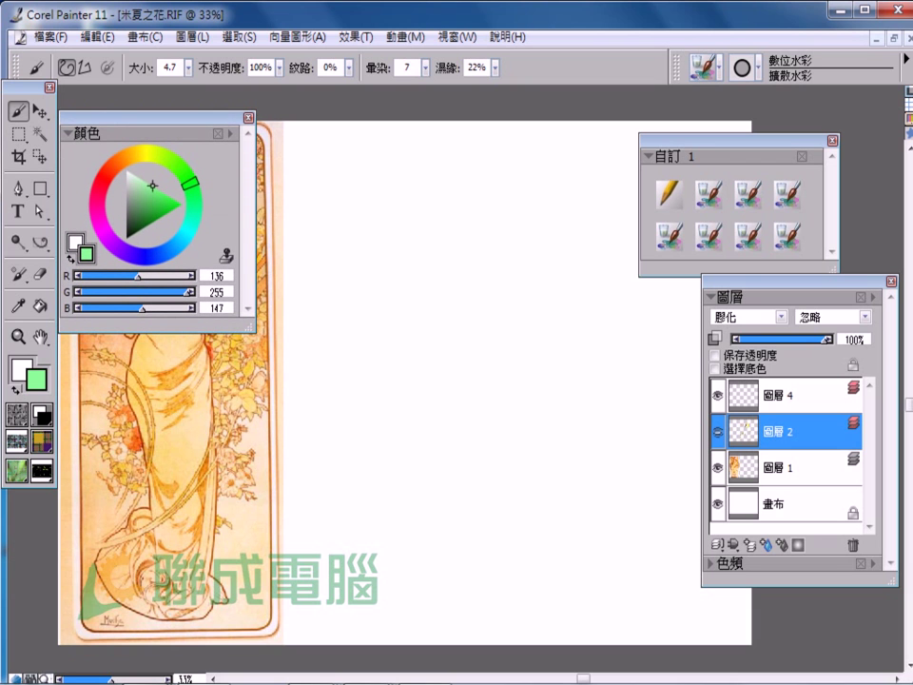
Step: Add new layer 圖層 5, reset 圖層 4's composite method to Default, and select the Pencil
left_click(749, 316)
left_click(579, 183)
key("ctrl+shift+n")
left_click(780, 395)
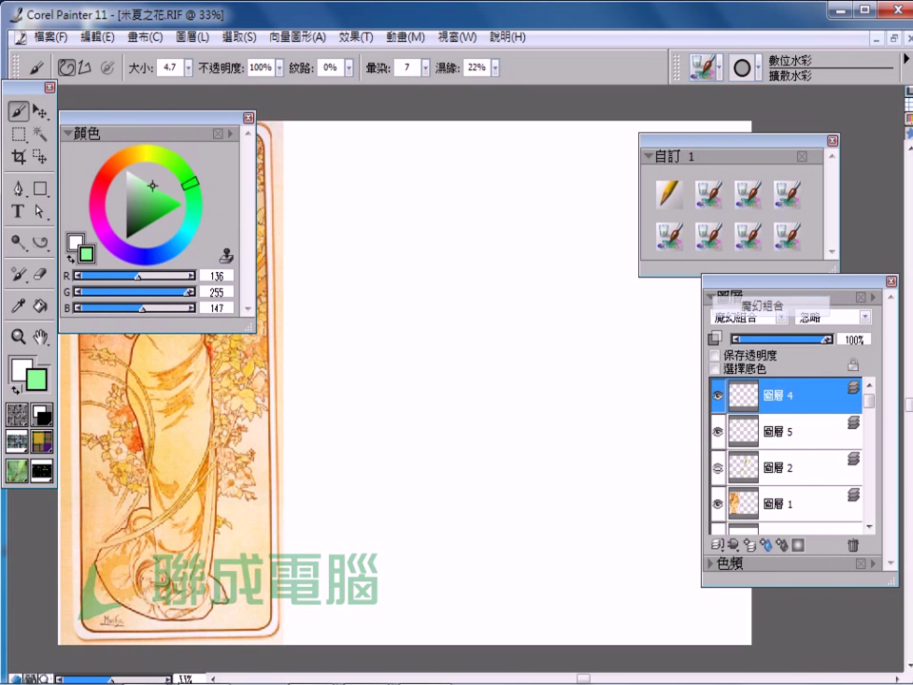
left_click(749, 317)
left_click(756, 201)
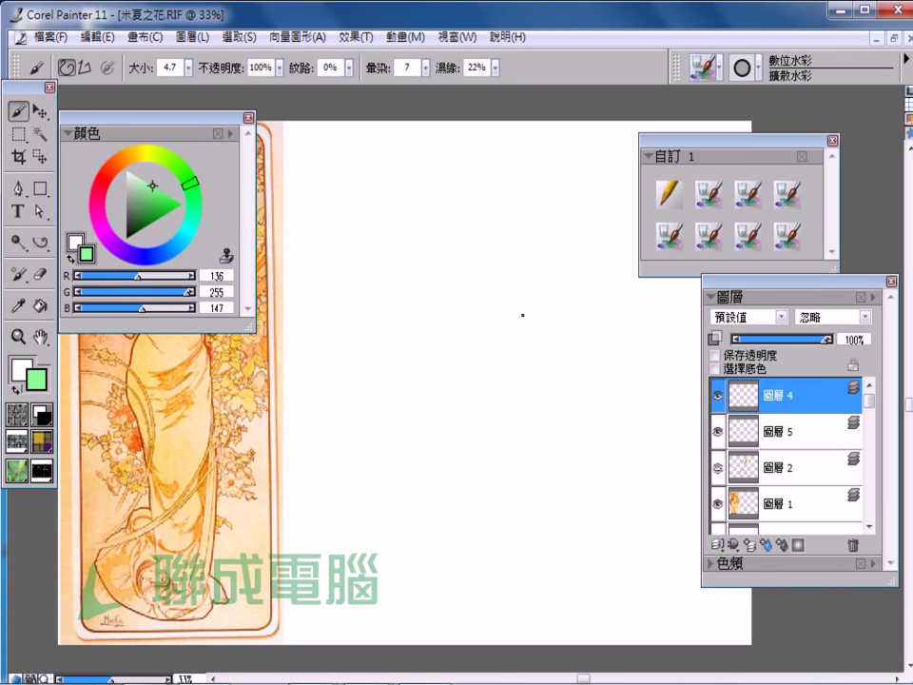
left_click(670, 195)
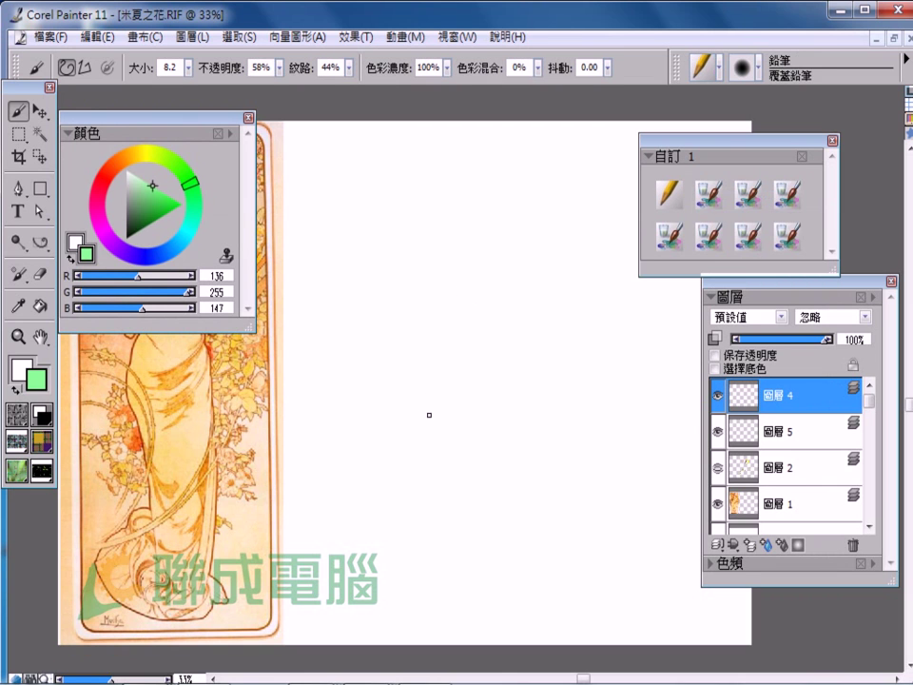
Step: Switch to dark grey and sketch a cluster of round flowers, a tulip, stems and leaves
left_click_drag(407, 403, 418, 398)
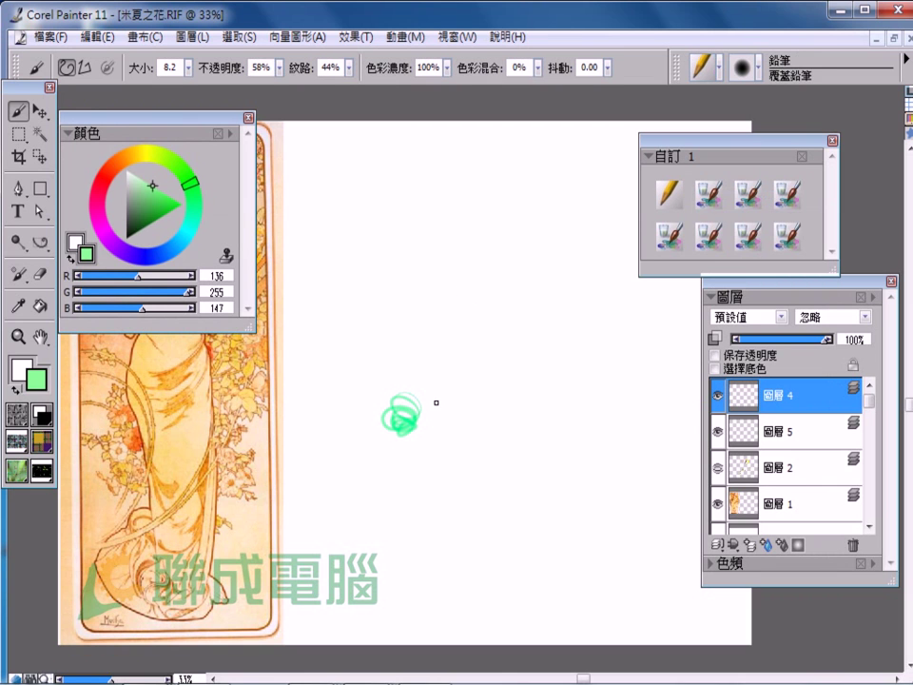
key("ctrl+z")
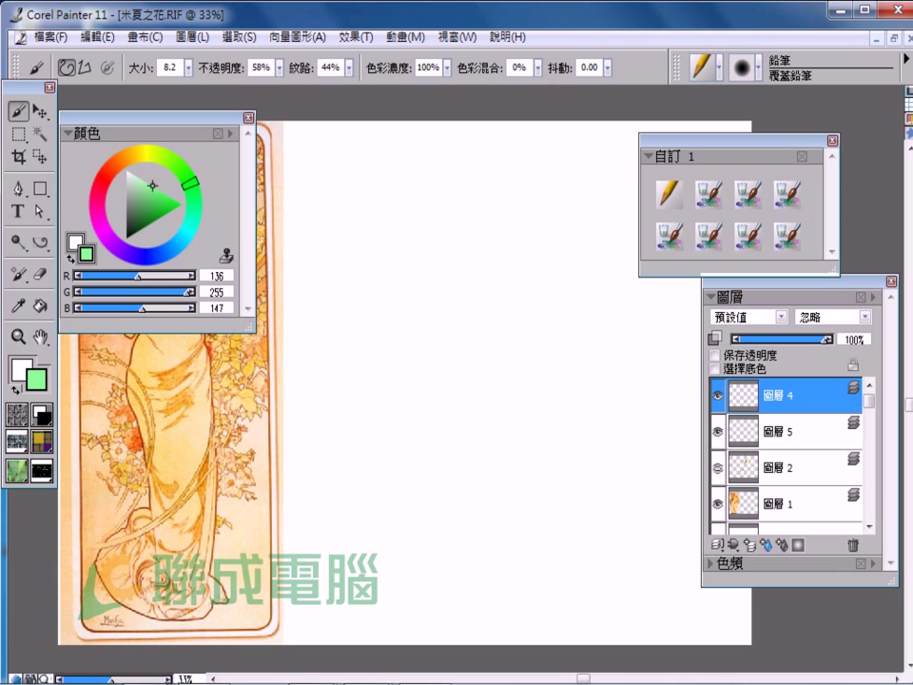
left_click(125, 221)
mouse_move(426, 435)
left_mouse_down()
mouse_move(416, 447)
mouse_move(451, 538)
left_mouse_up()
left_click_drag(403, 466, 449, 535)
left_click_drag(453, 529, 459, 518)
left_click_drag(381, 491, 451, 537)
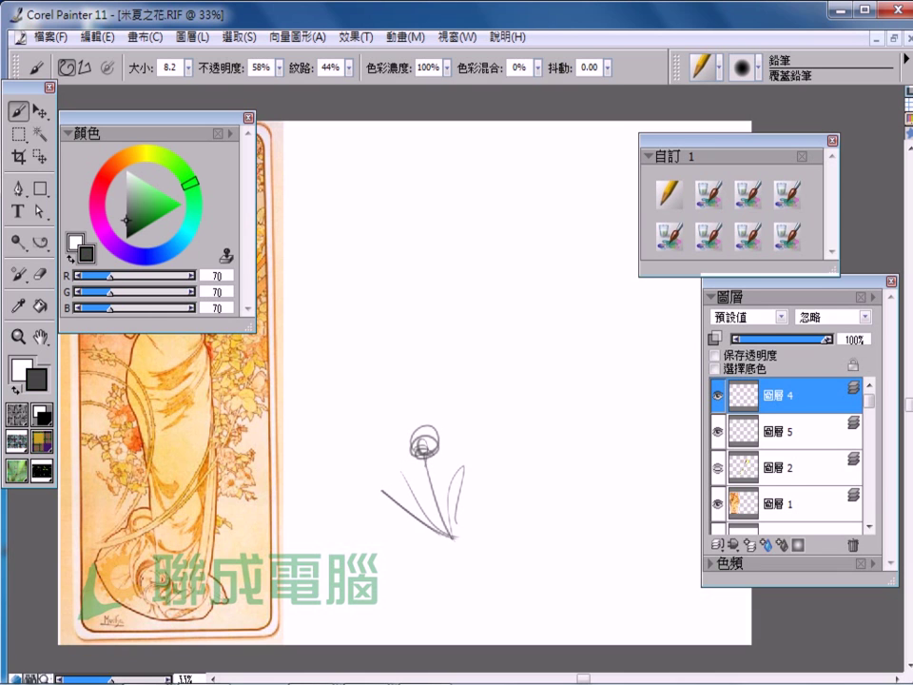
mouse_move(460, 448)
left_mouse_down()
mouse_move(439, 455)
mouse_move(462, 538)
mouse_move(473, 511)
left_mouse_up()
mouse_move(409, 498)
left_mouse_down()
mouse_move(400, 480)
mouse_move(424, 475)
left_mouse_up()
mouse_move(455, 440)
left_mouse_down()
mouse_move(465, 411)
mouse_move(455, 528)
mouse_move(496, 473)
left_mouse_up()
left_click_drag(461, 530, 511, 500)
mouse_move(480, 419)
left_mouse_down()
mouse_move(469, 438)
mouse_move(465, 390)
mouse_move(448, 409)
mouse_move(433, 399)
left_mouse_up()
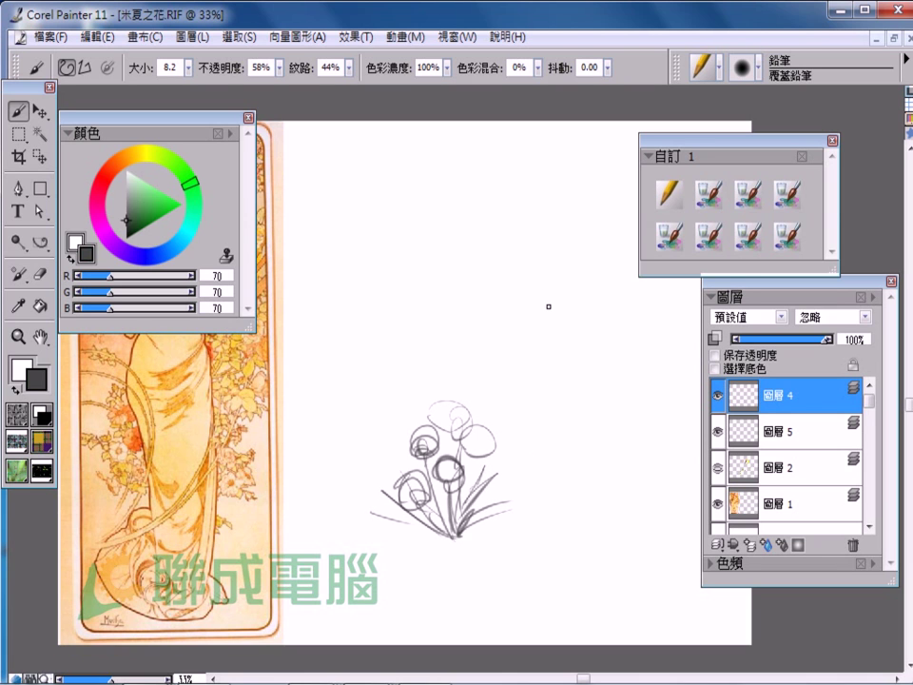
Step: Sketch the fairy's round head, body, skirt and legs beside the flowers
left_click_drag(533, 330, 571, 407)
mouse_move(536, 361)
left_mouse_down()
mouse_move(533, 420)
mouse_move(580, 401)
mouse_move(597, 416)
left_mouse_up()
left_click_drag(530, 393, 526, 447)
left_click_drag(526, 447, 596, 412)
mouse_move(538, 361)
left_mouse_down()
mouse_move(544, 435)
mouse_move(565, 483)
left_mouse_up()
left_click_drag(567, 436, 575, 501)
left_click_drag(552, 365, 563, 409)
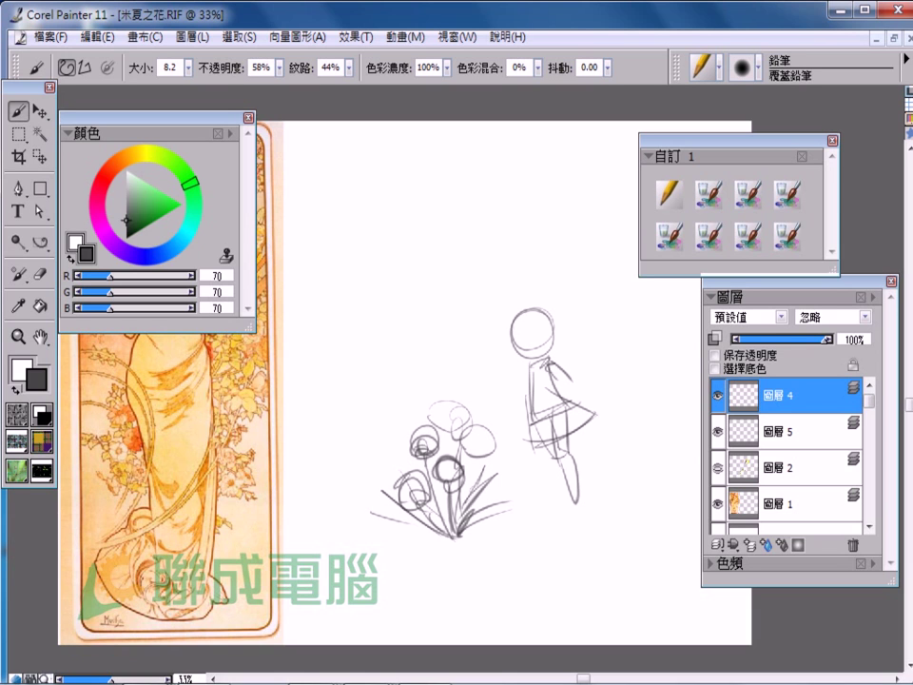
left_click_drag(506, 333, 523, 361)
Step: Add the fairy's wings, diagonal wand and hair, plus more flower circles
mouse_move(599, 251)
left_mouse_down()
mouse_move(561, 323)
mouse_move(578, 367)
mouse_move(639, 385)
left_mouse_up()
left_click_drag(583, 401, 675, 445)
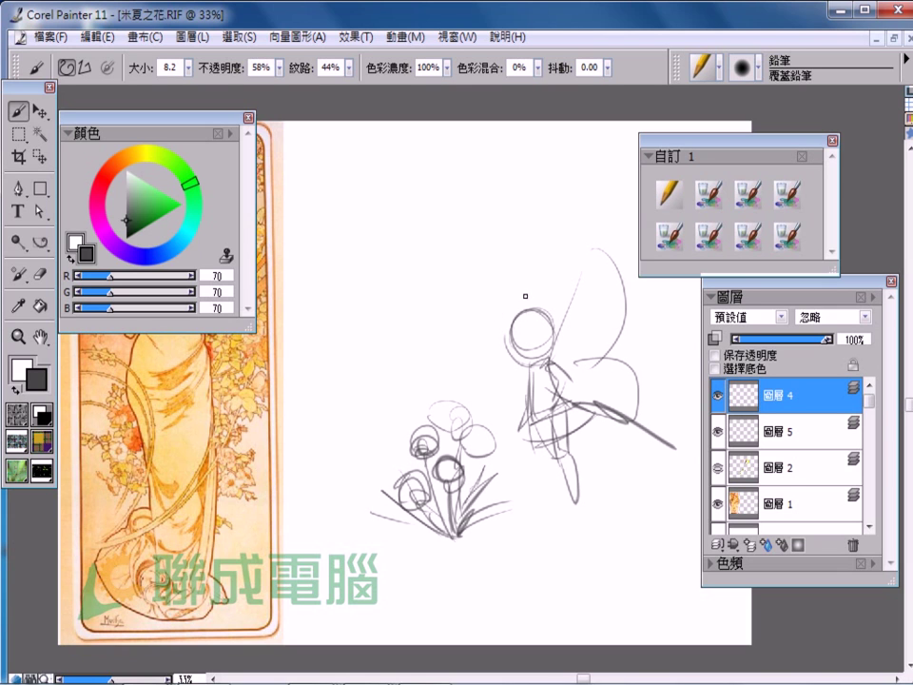
mouse_move(520, 320)
left_mouse_down()
mouse_move(502, 360)
mouse_move(538, 335)
mouse_move(576, 369)
left_mouse_up()
mouse_move(514, 259)
left_mouse_down()
mouse_move(519, 319)
mouse_move(554, 309)
left_mouse_up()
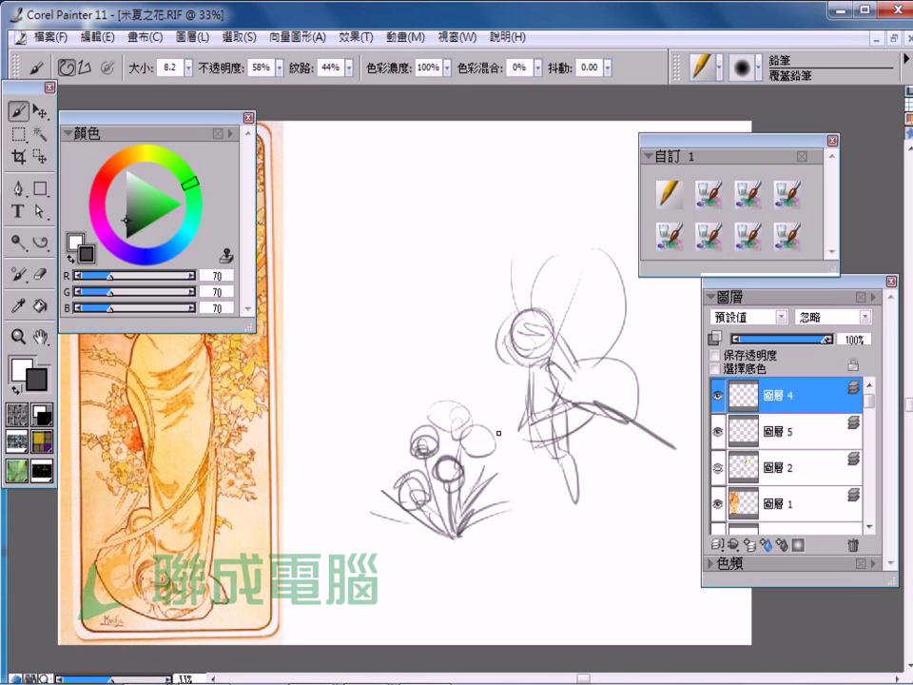
mouse_move(473, 444)
left_mouse_down()
mouse_move(476, 399)
mouse_move(504, 428)
mouse_move(464, 513)
mouse_move(535, 512)
left_mouse_up()
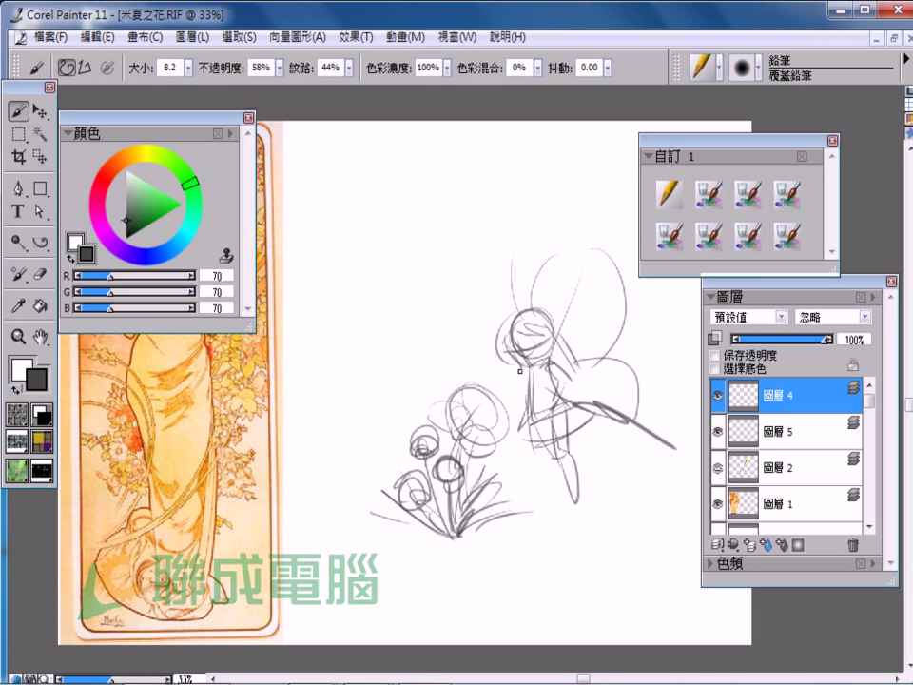
left_click_drag(529, 341, 548, 369)
left_click_drag(550, 407, 556, 457)
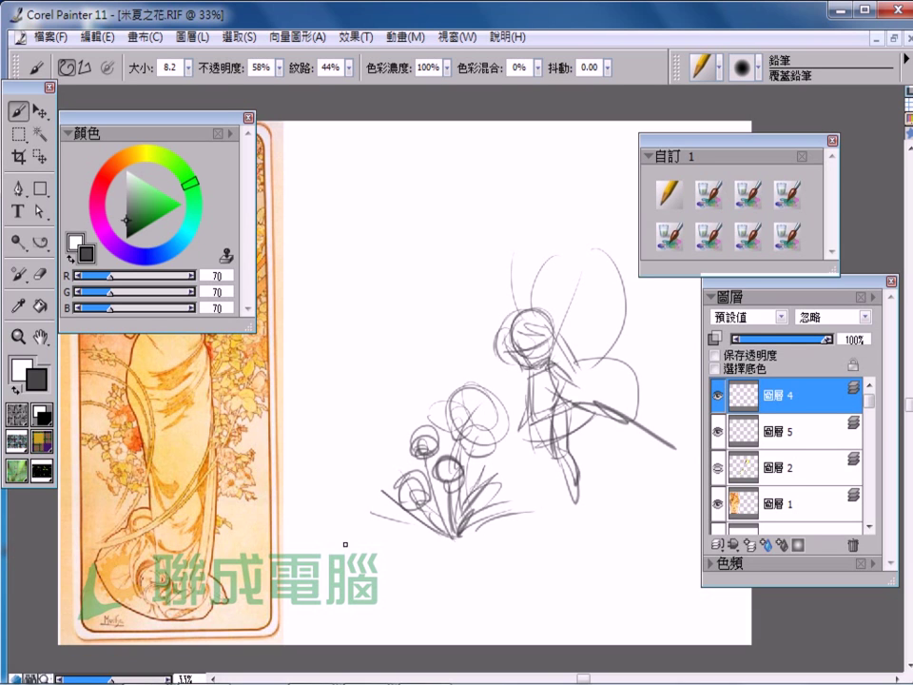
Step: Draw a curving ground line, refine the fairy's head, body, legs and wing, then fade 圖層 4 to 51% opacity
left_click_drag(345, 545, 656, 511)
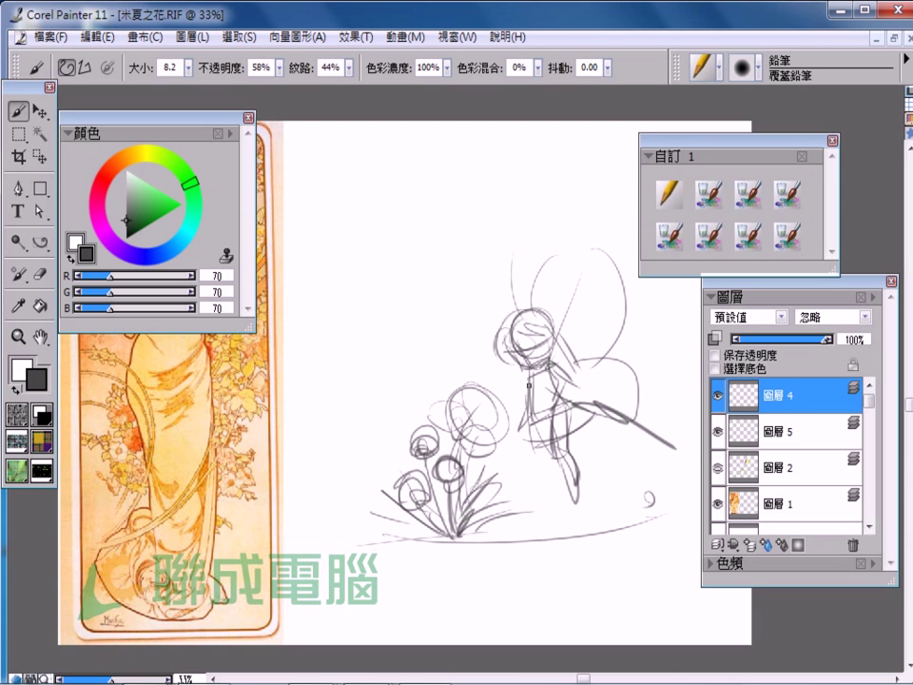
left_click_drag(530, 369, 540, 397)
left_click_drag(554, 407, 576, 481)
left_click_drag(553, 416, 557, 447)
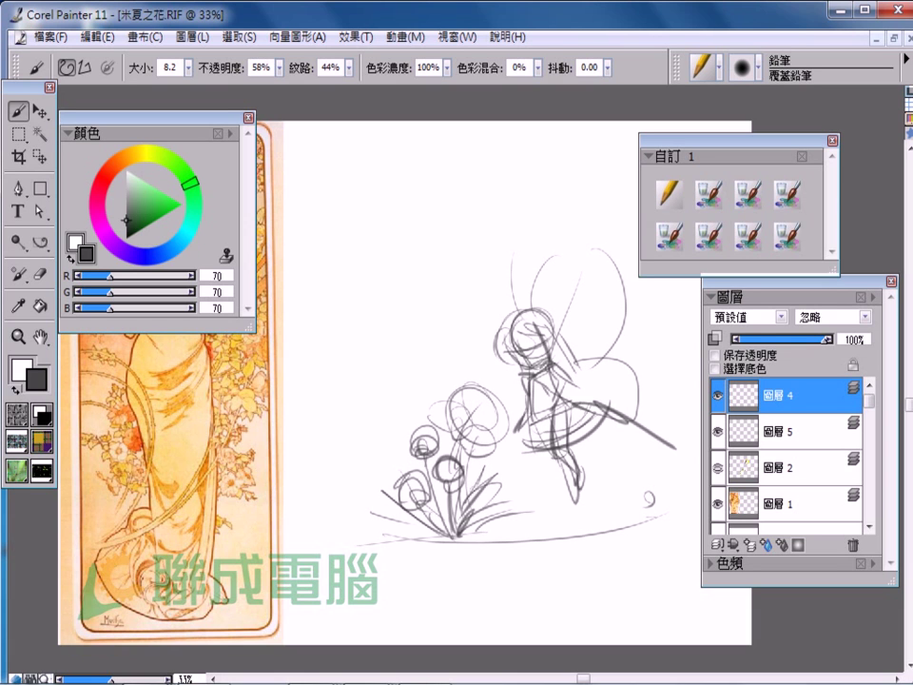
mouse_move(504, 361)
left_mouse_down()
mouse_move(524, 321)
mouse_move(580, 368)
left_mouse_up()
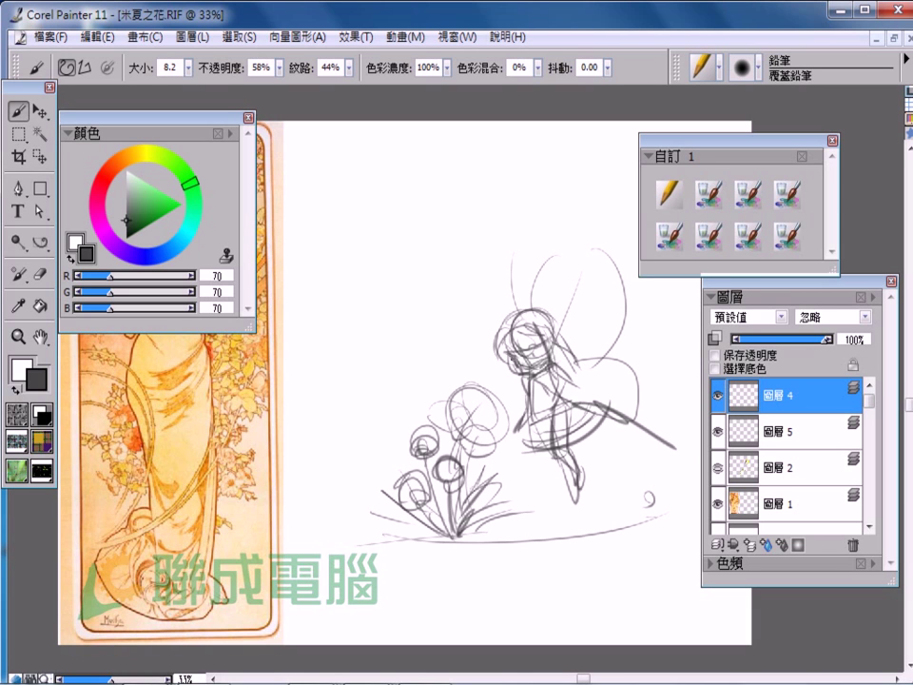
left_click_drag(500, 324, 542, 316)
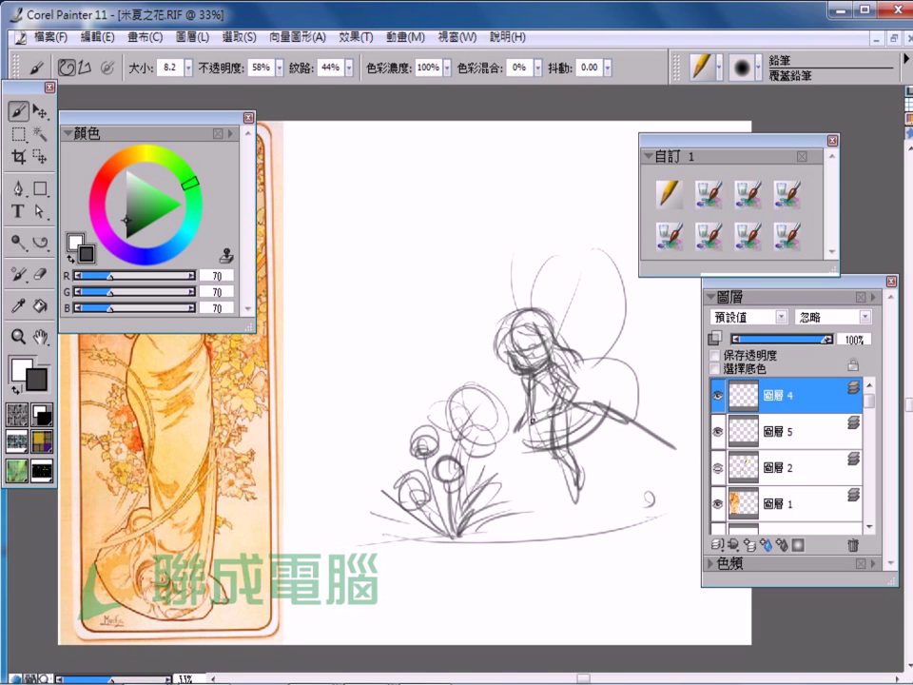
left_click_drag(546, 396, 529, 456)
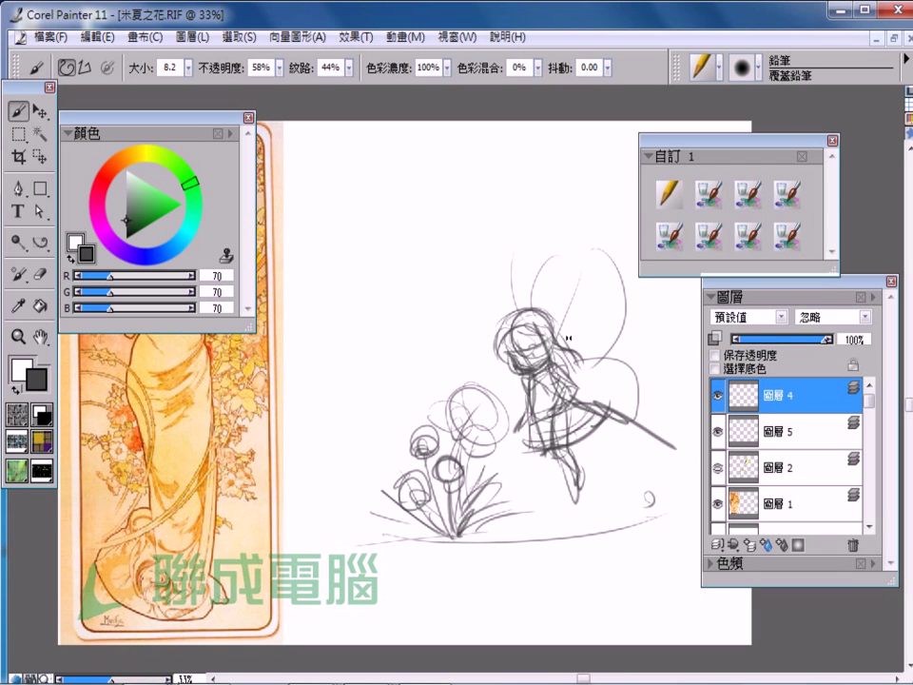
left_click_drag(597, 249, 566, 366)
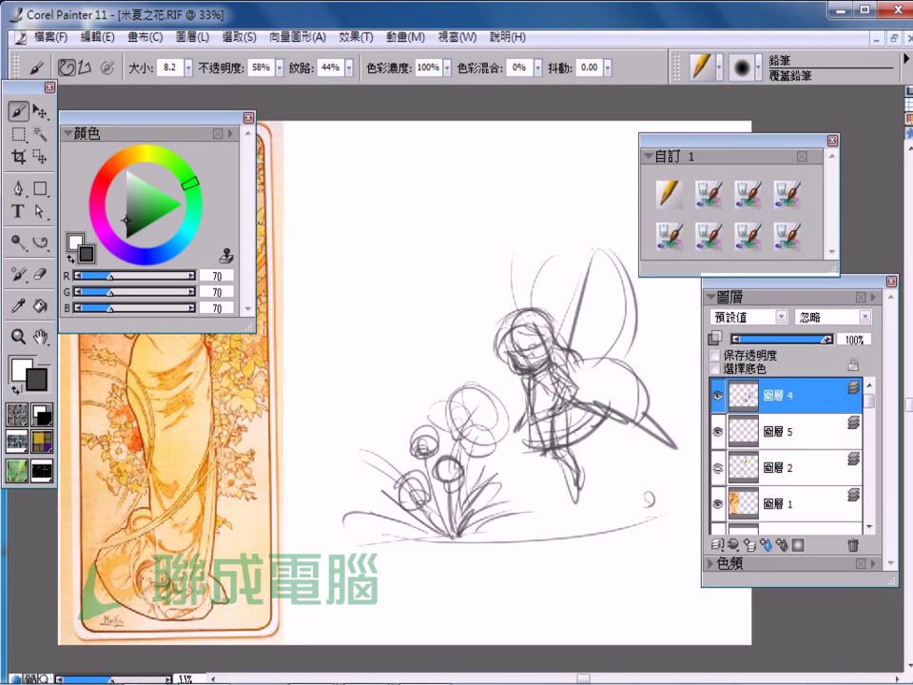
mouse_move(829, 338)
left_mouse_down()
mouse_move(775, 339)
mouse_move(782, 338)
left_mouse_up()
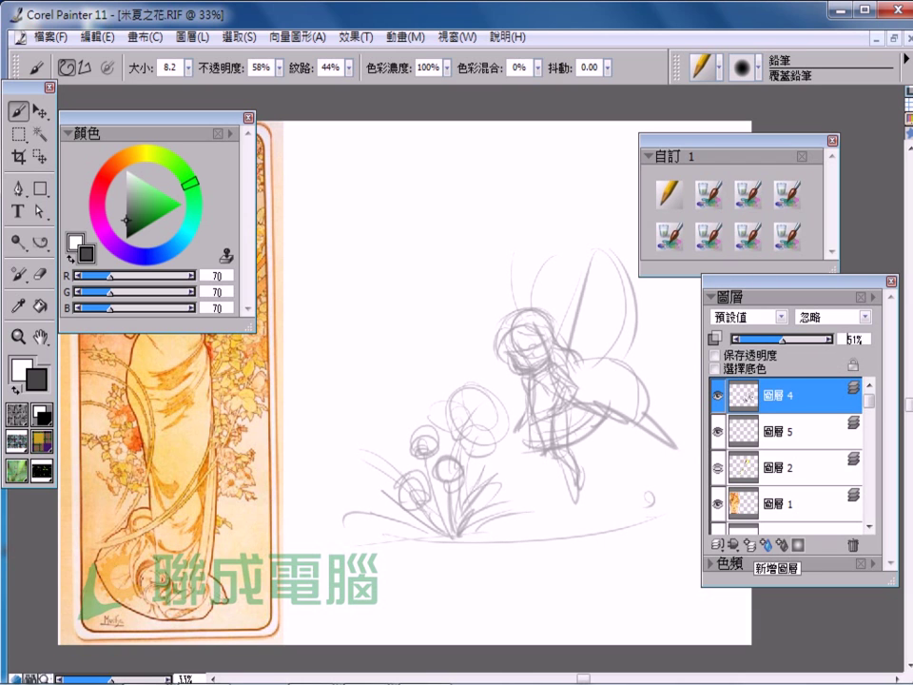
Step: Add new top layer 圖層 6 and load the 數位水彩 輕柔寬筆刷 soft broad brush at size 10.0
key("ctrl+shift+n")
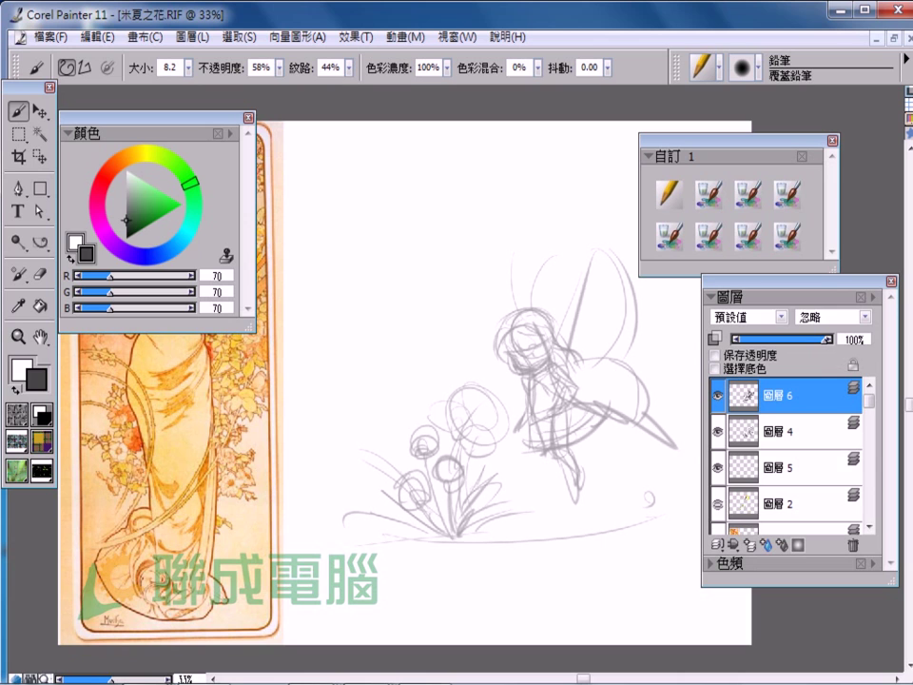
left_click(708, 194)
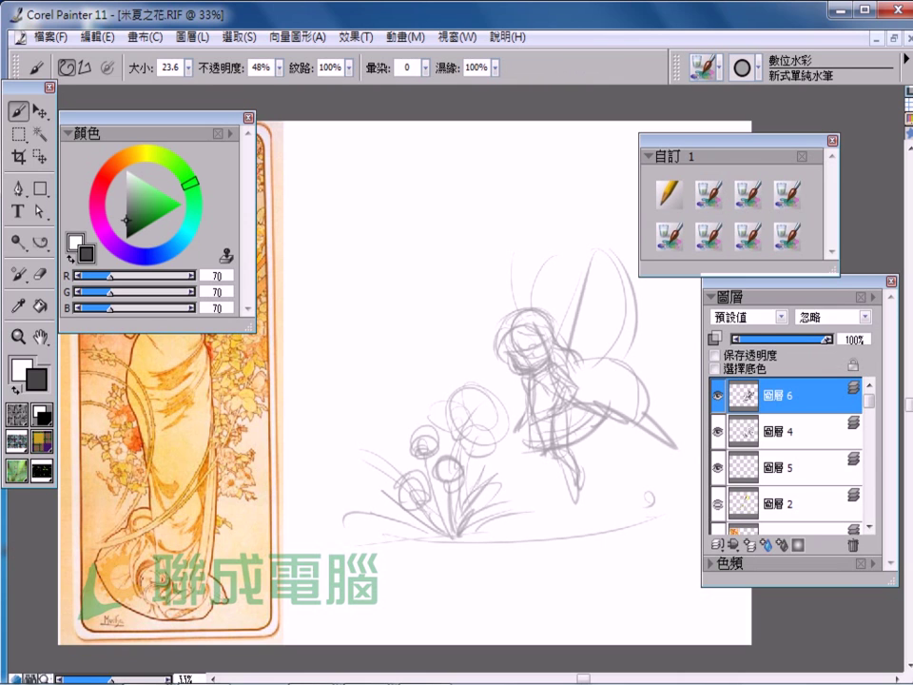
left_click(748, 236)
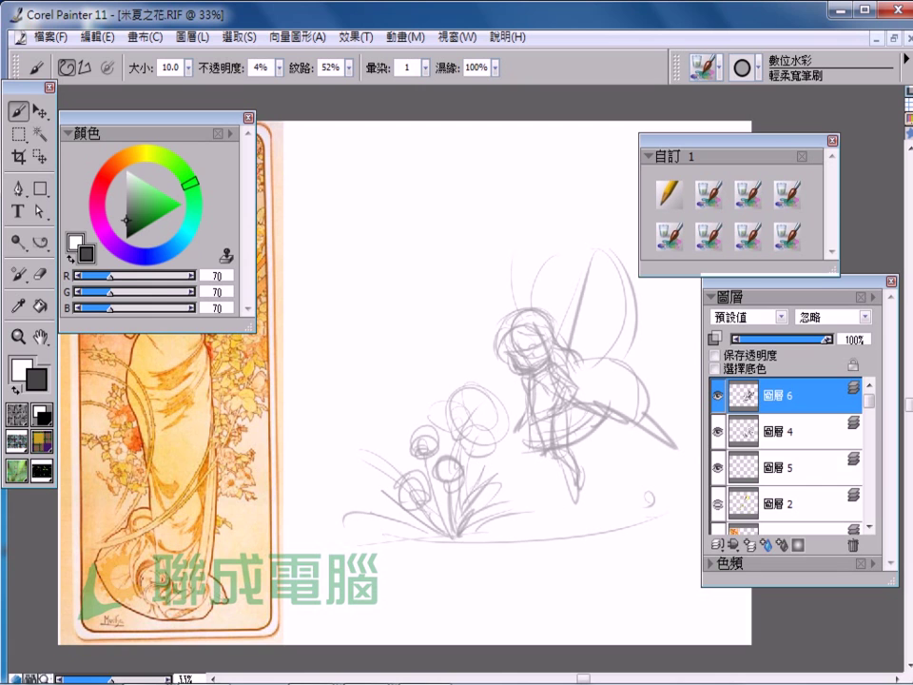
Step: Pick medium green, set brush size to 61.4, and paint a wide wash along the ground line
left_click_drag(144, 200, 143, 206)
left_click(189, 68)
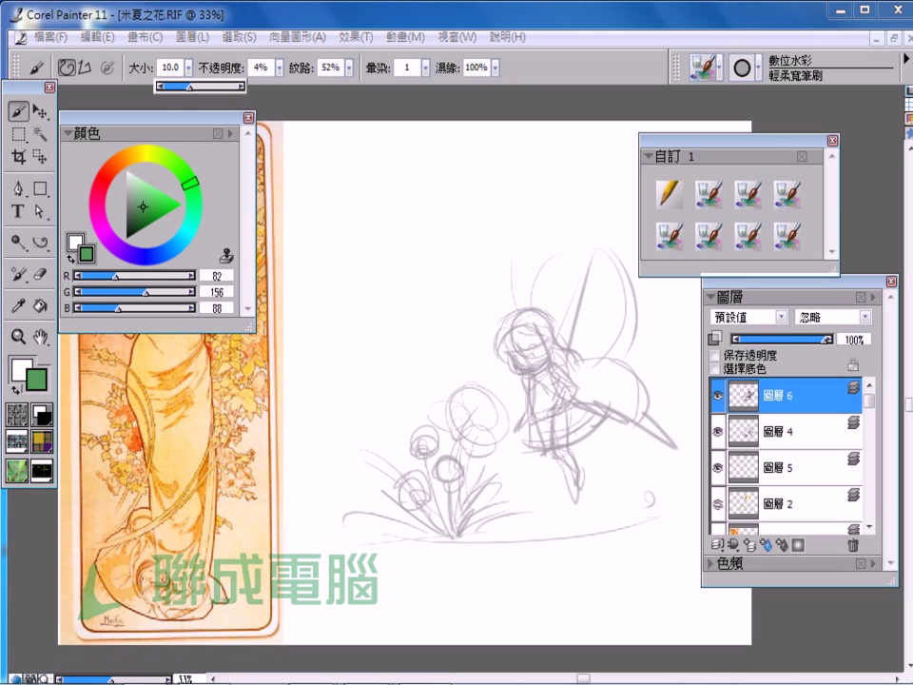
left_click_drag(189, 87, 213, 87)
left_click_drag(377, 544, 609, 499)
mouse_move(345, 537)
left_mouse_down()
mouse_move(686, 519)
mouse_move(453, 533)
mouse_move(567, 546)
mouse_move(332, 544)
mouse_move(644, 553)
mouse_move(414, 579)
mouse_move(589, 542)
mouse_move(330, 558)
mouse_move(601, 505)
mouse_move(518, 522)
mouse_move(609, 534)
mouse_move(428, 504)
mouse_move(447, 508)
mouse_move(395, 583)
left_mouse_up()
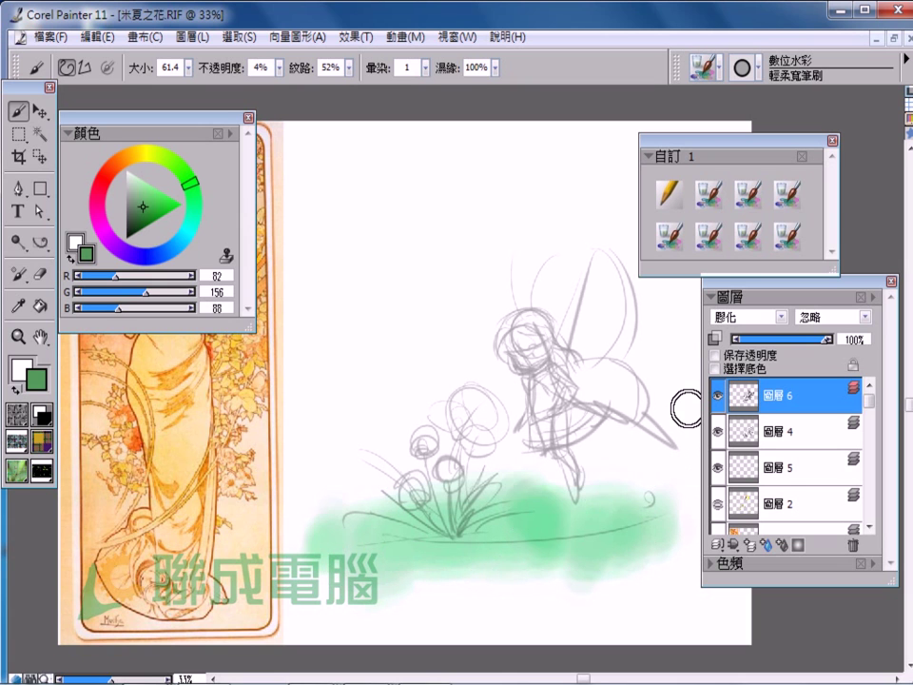
Step: With the 微溼橡皮擦 eraser at size 78.2, lighten the lower band of the green wash
left_click(708, 194)
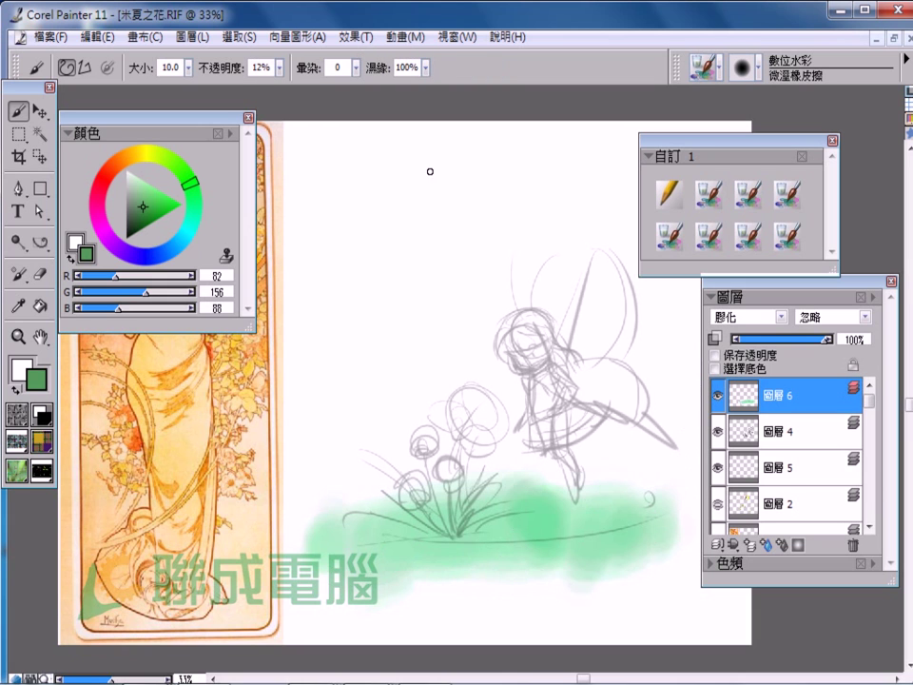
left_click_drag(188, 67, 204, 86)
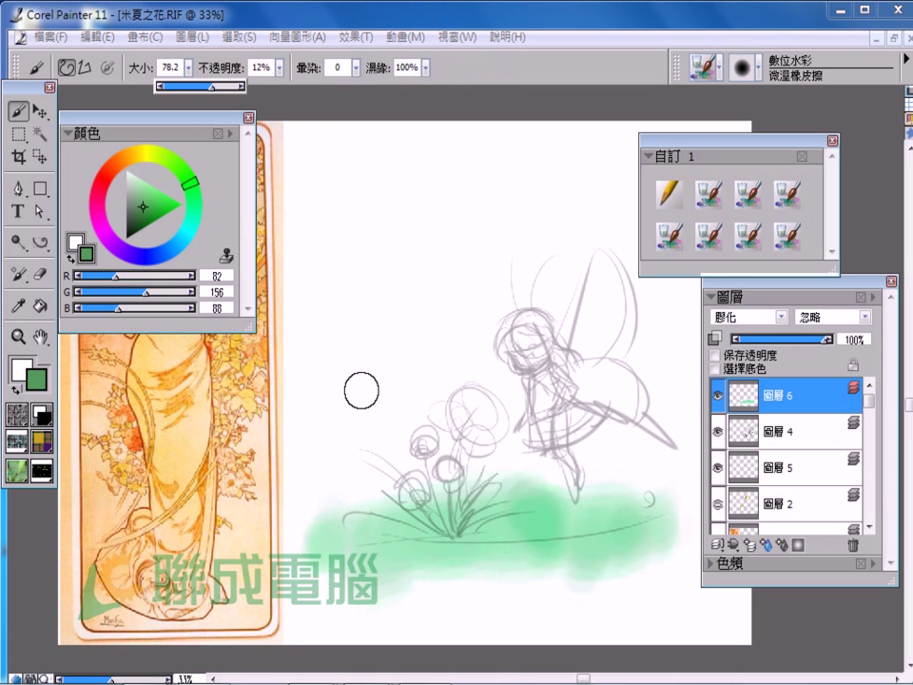
left_click_drag(305, 550, 639, 535)
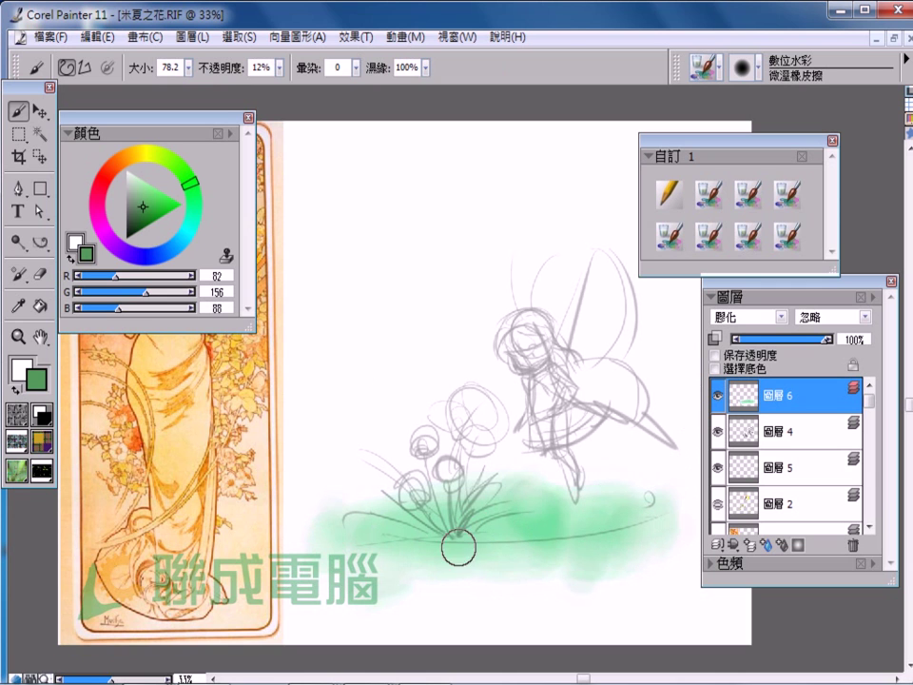
left_click_drag(546, 531, 673, 508)
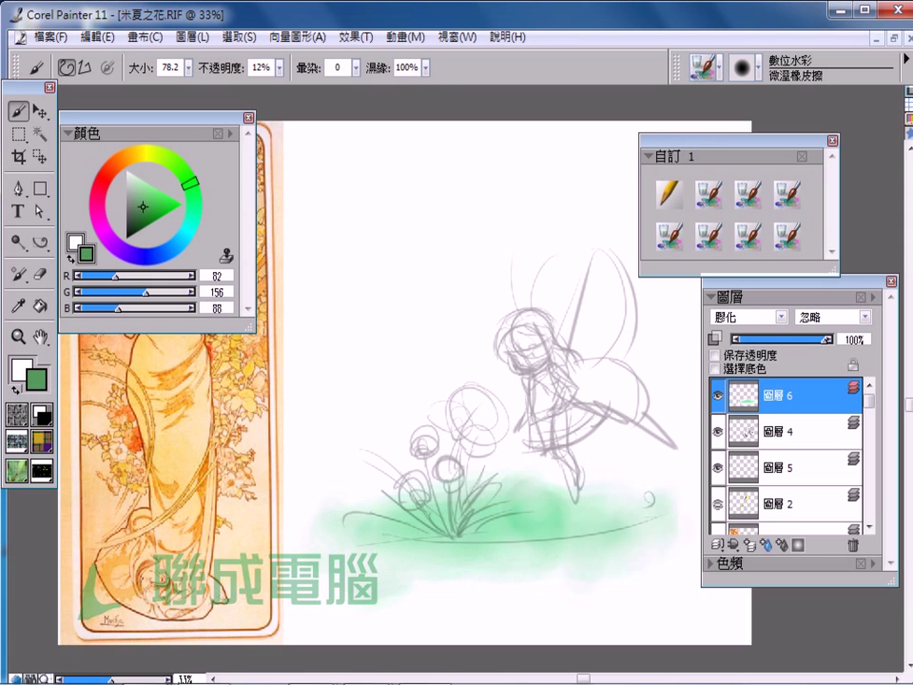
Step: Load the 細尖水筆 fine-tip water brush, test and undo a stroke, and lower the wet fringe
left_click(818, 69)
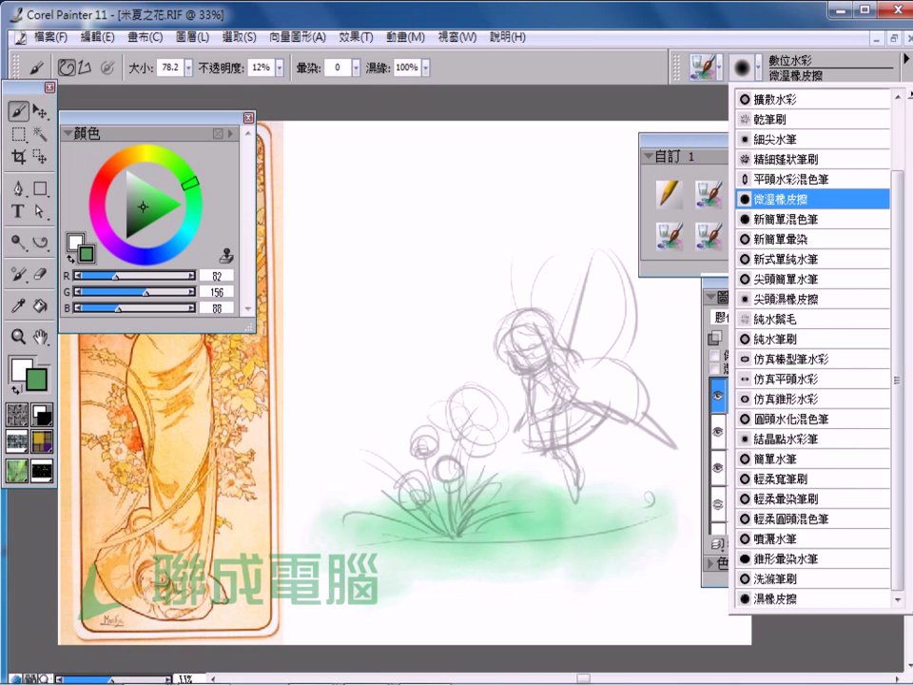
left_click(467, 183)
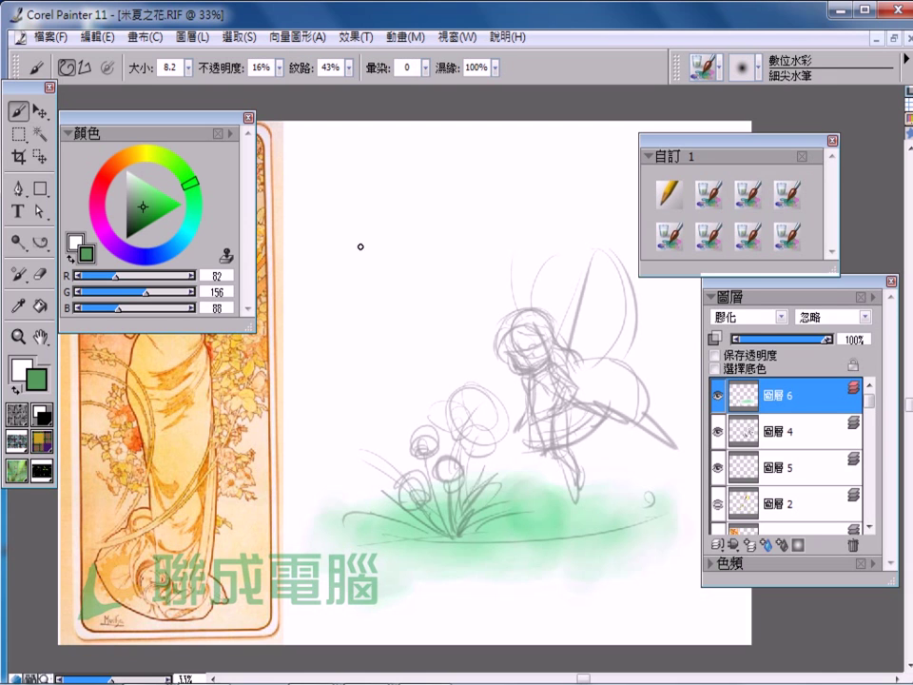
left_click_drag(338, 297, 381, 196)
key("ctrl+z")
left_click(495, 67)
mouse_move(546, 86)
left_mouse_down()
mouse_move(487, 85)
mouse_move(546, 86)
left_mouse_up()
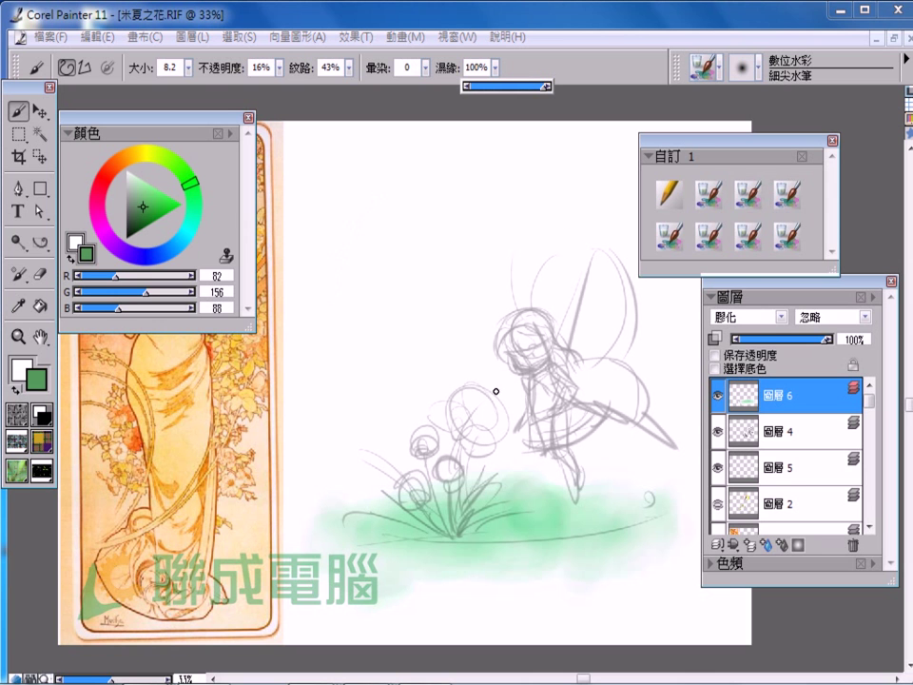
Step: Zoom the canvas to 66% and position the view, trying and undoing two green test strokes
key("ctrl+plus")
key("ctrl+plus")
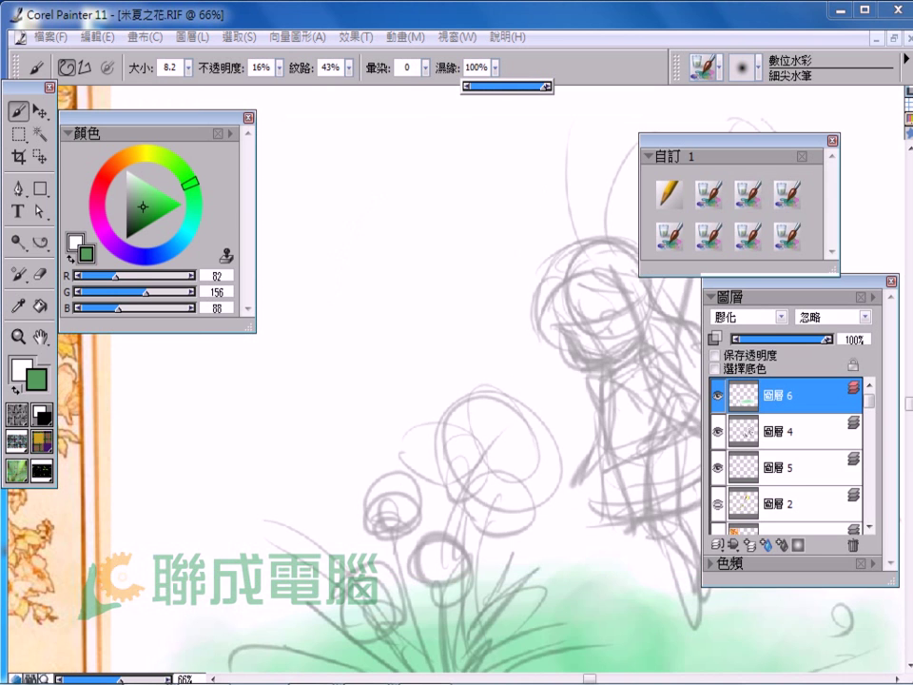
mouse_move(366, 291)
left_mouse_down()
mouse_move(357, 149)
mouse_move(438, 247)
left_mouse_up()
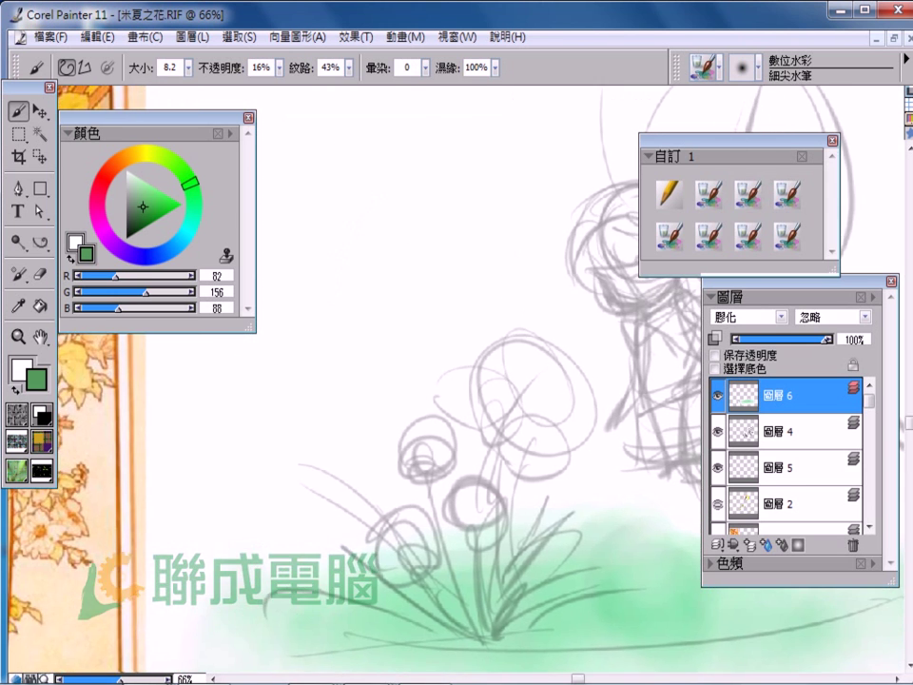
left_click_drag(342, 258, 424, 127)
key("ctrl+z")
left_click_drag(372, 247, 443, 136)
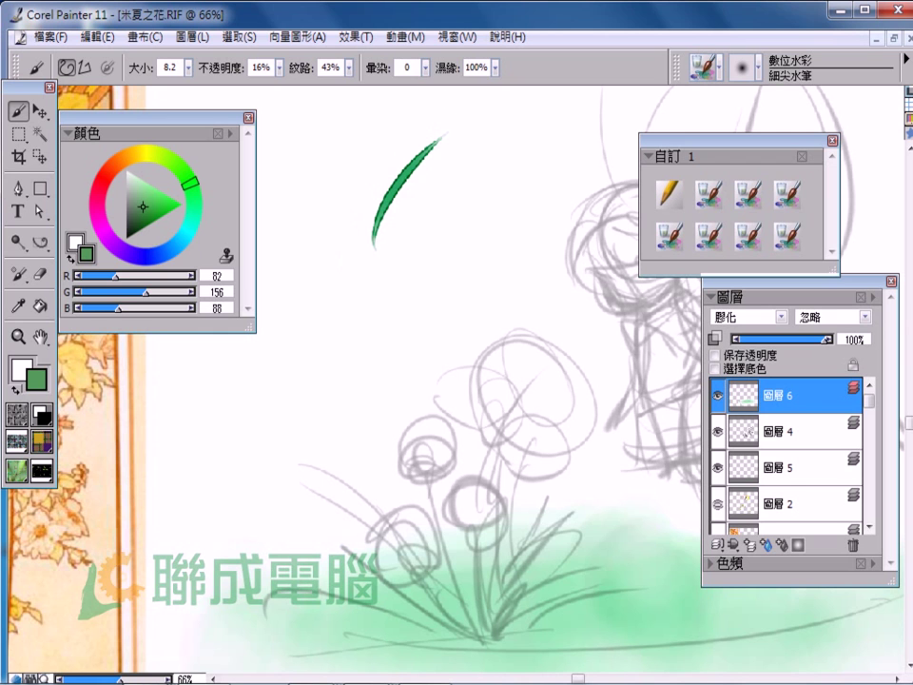
key("ctrl+z")
left_click_drag(510, 284, 496, 141)
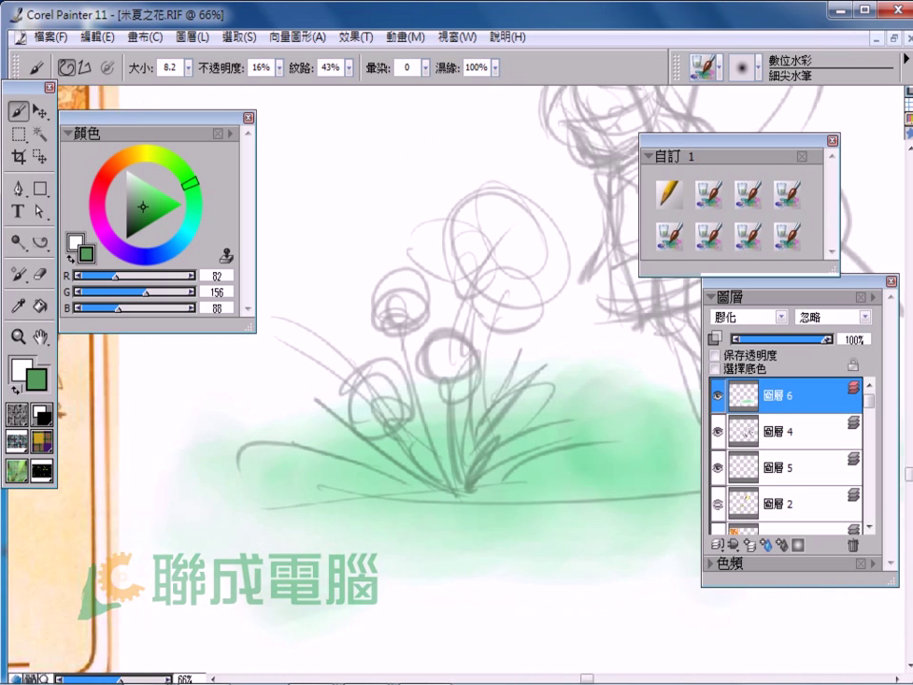
left_click_drag(466, 381, 523, 433)
Step: Test thin green grass blades at wet fringe 0%, 38% and 50%, undoing the last one
mouse_move(495, 67)
left_mouse_down()
mouse_move(340, 208)
mouse_move(408, 142)
left_mouse_up()
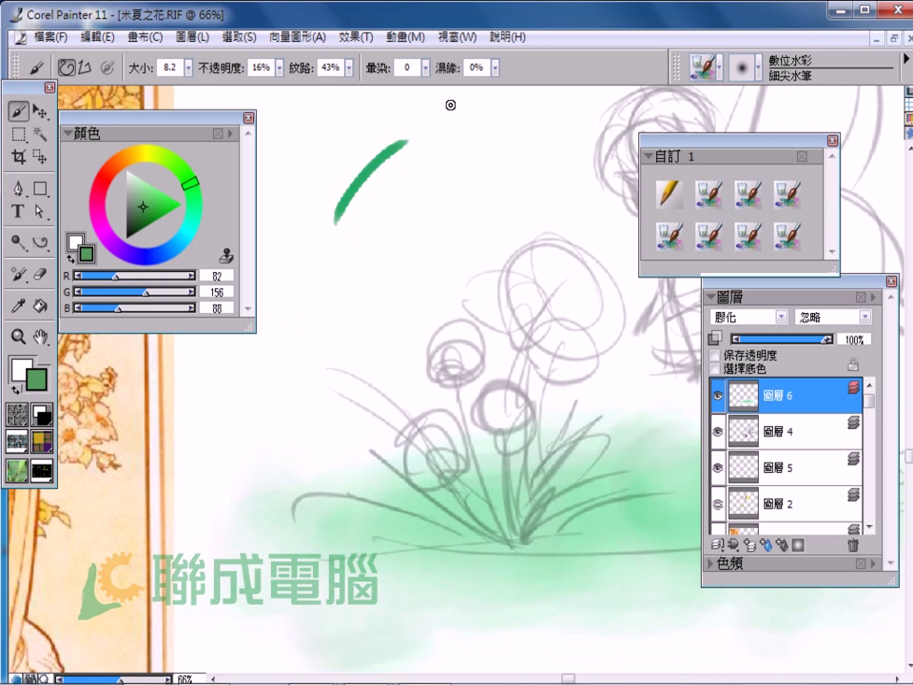
left_click_drag(495, 68, 550, 85)
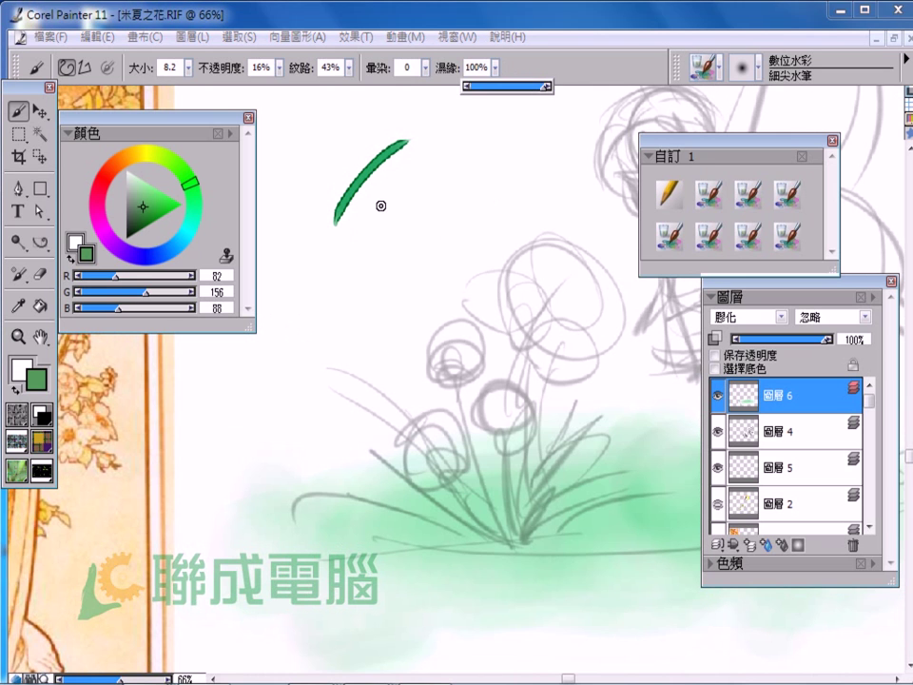
left_click_drag(385, 200, 452, 146)
left_click_drag(384, 204, 443, 131)
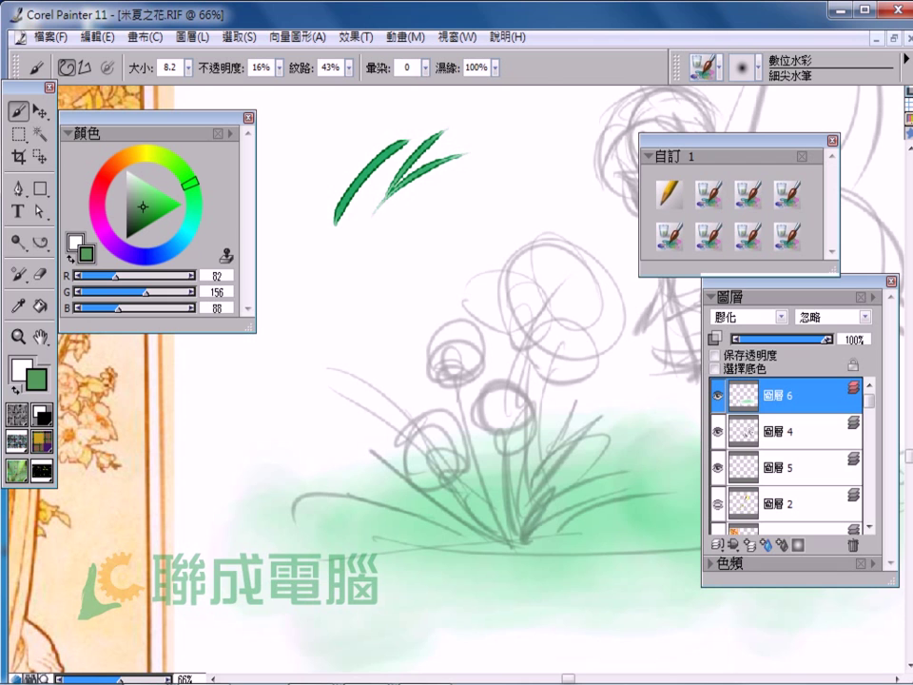
left_click(493, 67)
left_click_drag(547, 86, 497, 86)
left_click_drag(369, 244, 448, 194)
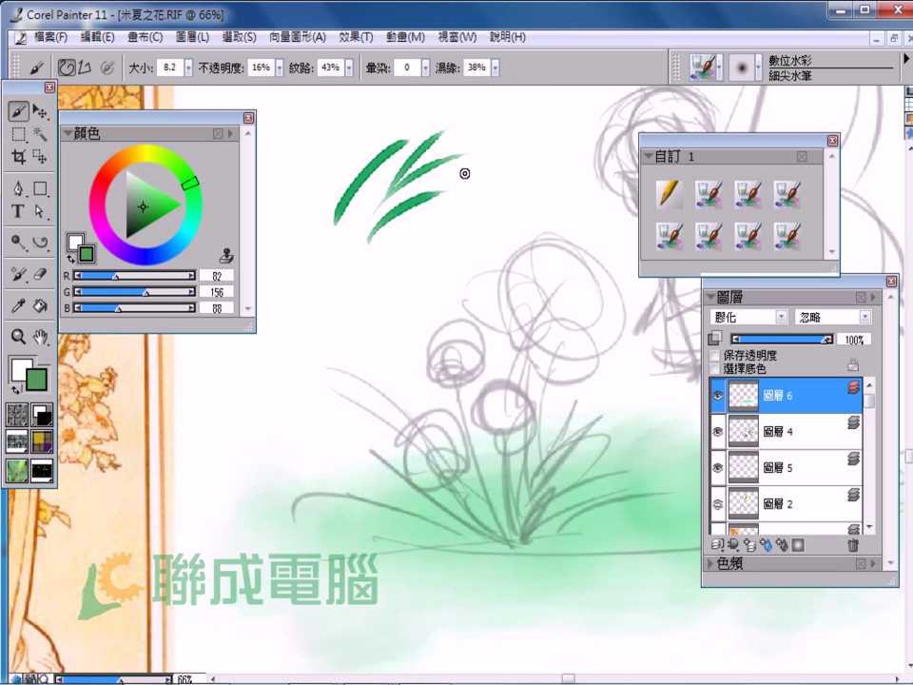
left_click_drag(498, 86, 507, 86)
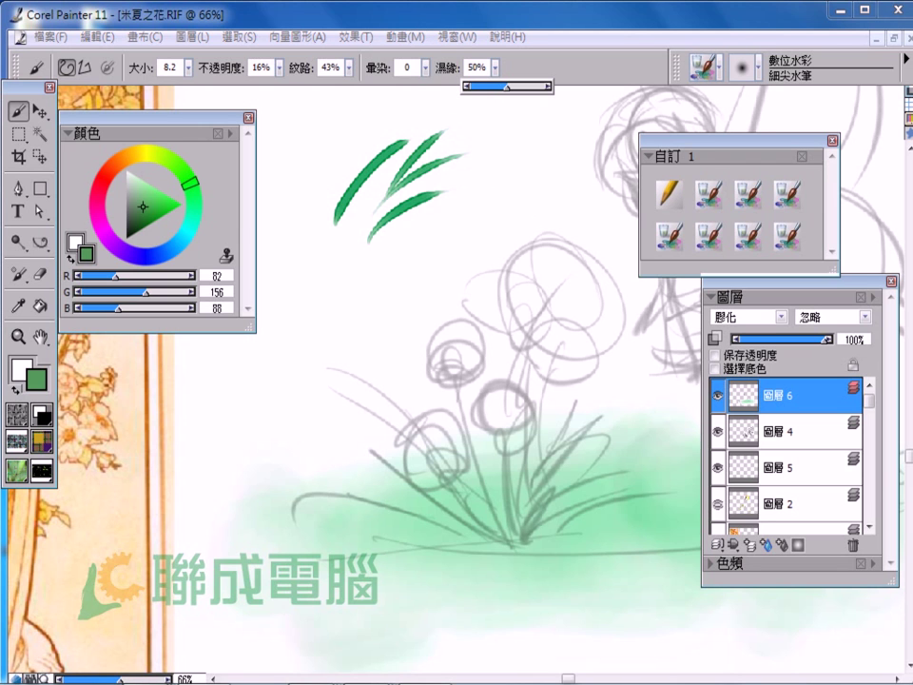
key("ctrl+z")
key("ctrl+z")
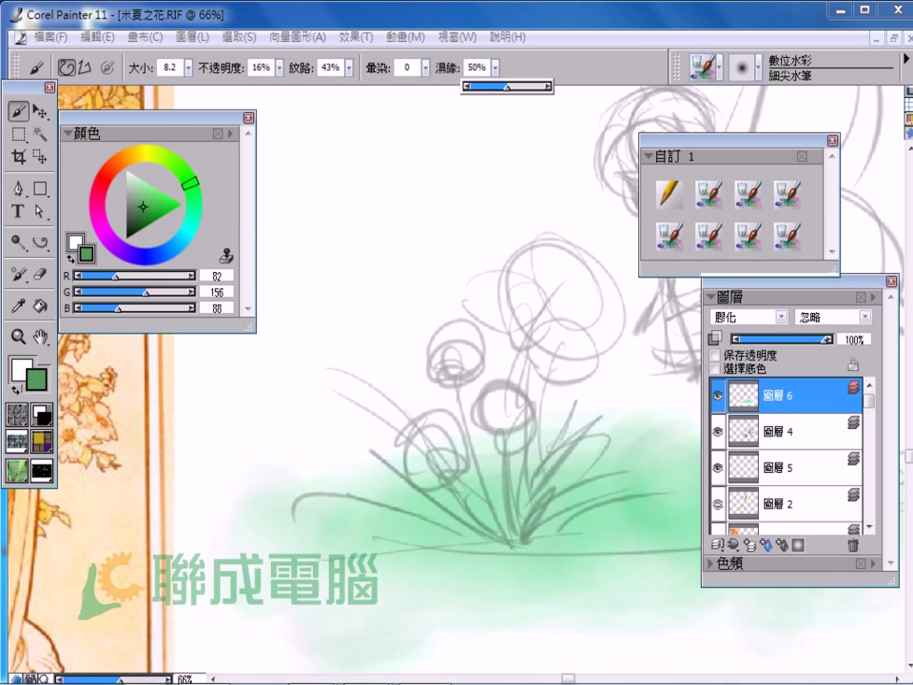
Step: Fade sketch layer 圖層 4 to about 20%, then paint grass blades curving right on 圖層 6
left_click(790, 431)
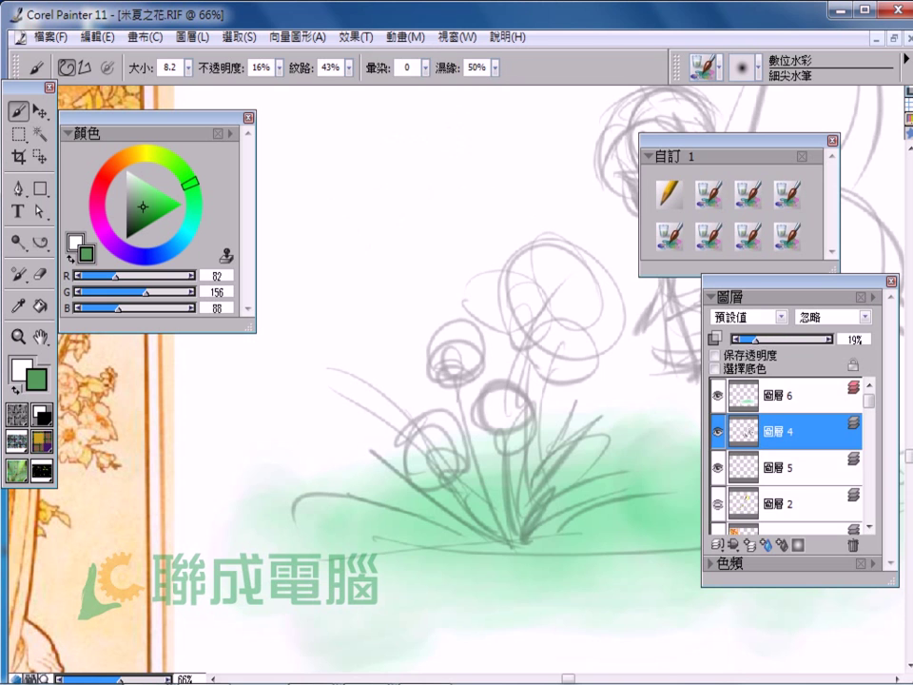
left_click_drag(827, 338, 758, 339)
left_click(790, 395)
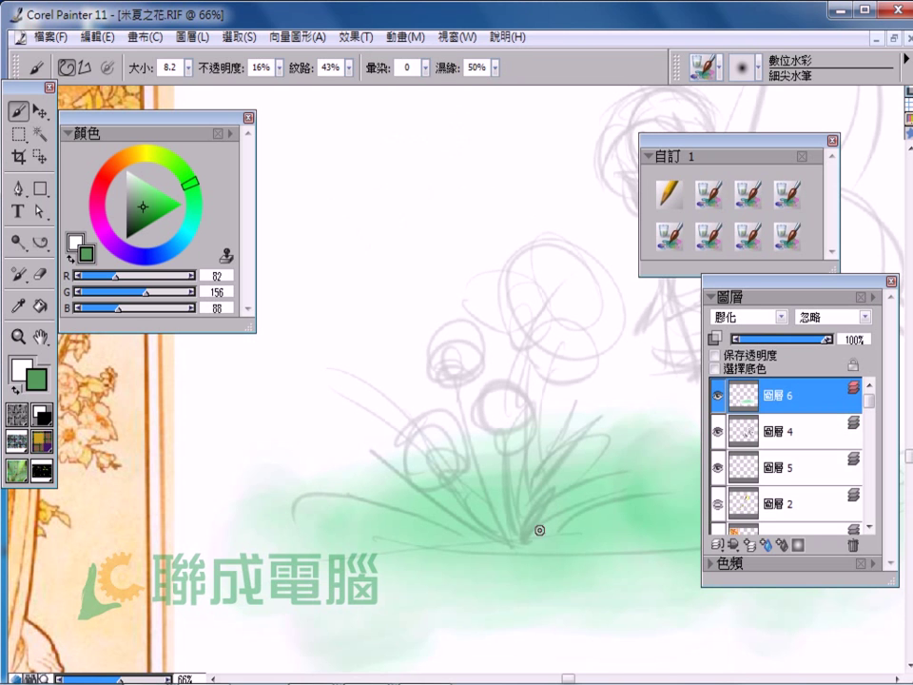
left_click_drag(513, 540, 620, 444)
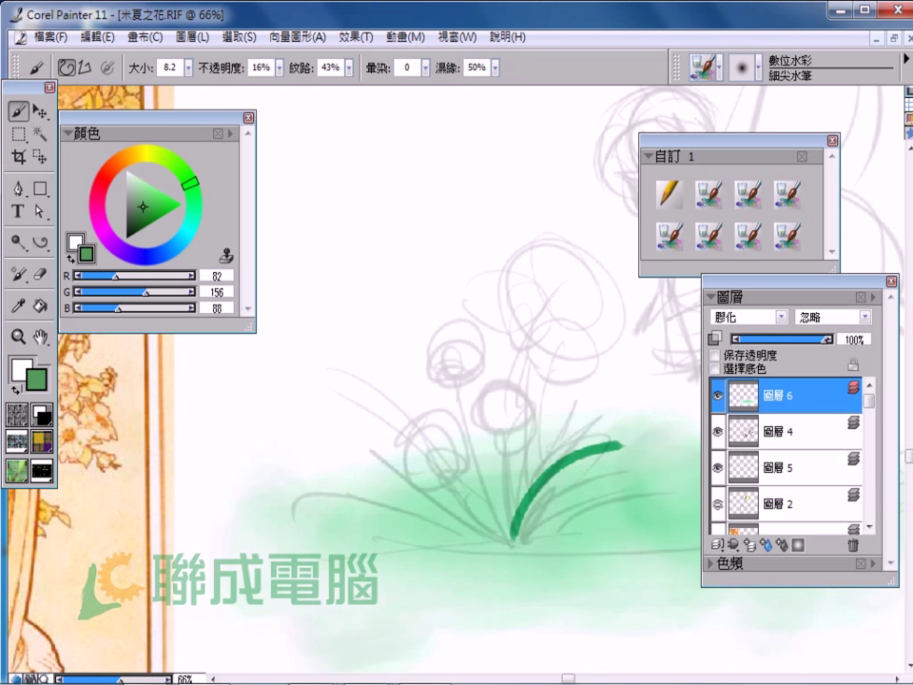
key("ctrl+z")
left_click_drag(547, 504, 645, 430)
left_click_drag(521, 542, 682, 478)
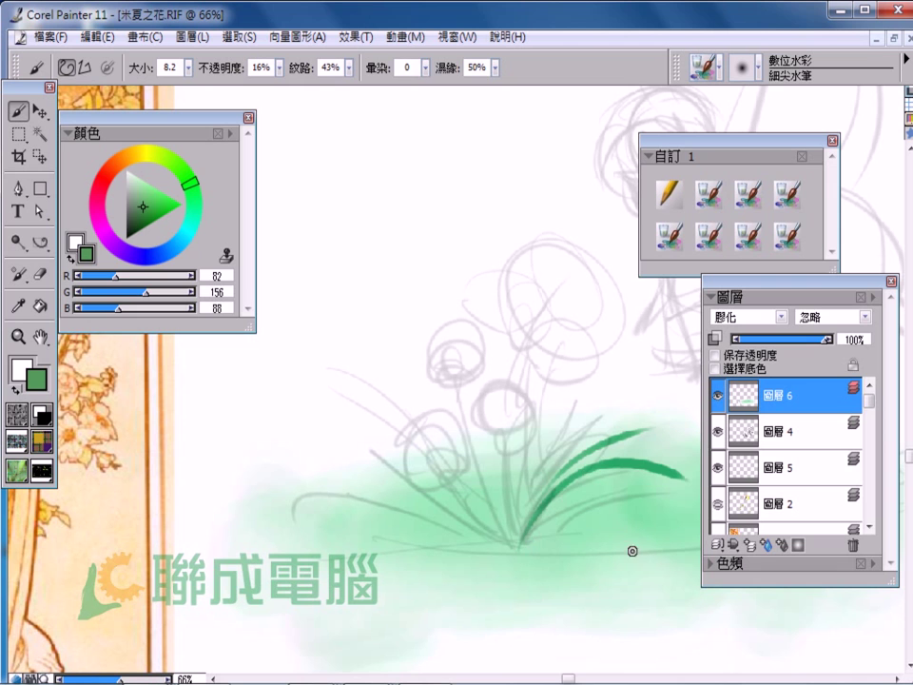
Step: Raise wet fringe to 74% and paint blades curving left, a darker base and small blades above
left_click_drag(481, 67, 529, 85)
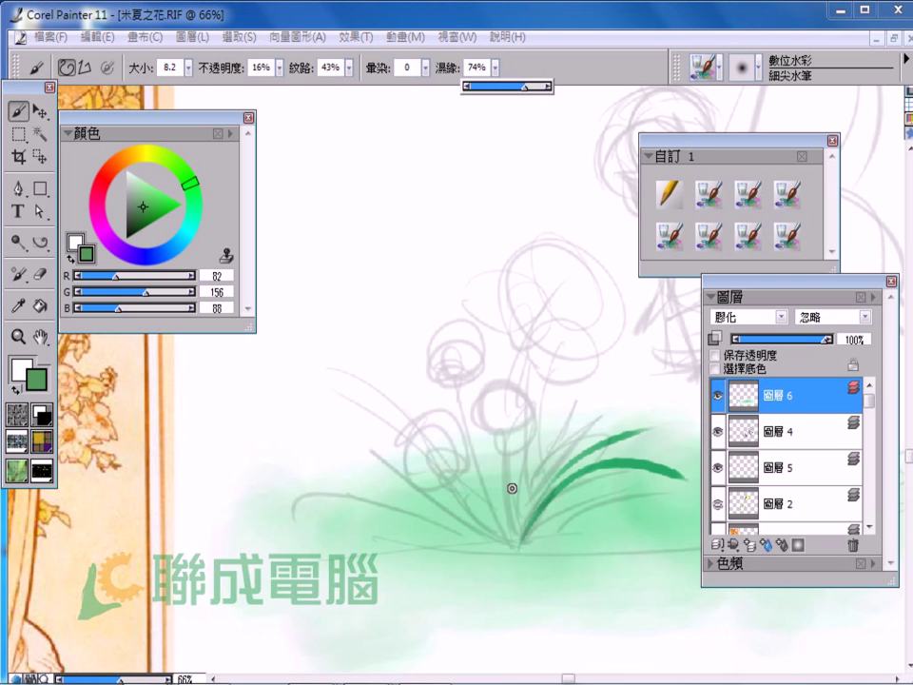
mouse_move(520, 542)
left_mouse_down()
mouse_move(433, 423)
mouse_move(294, 497)
left_mouse_up()
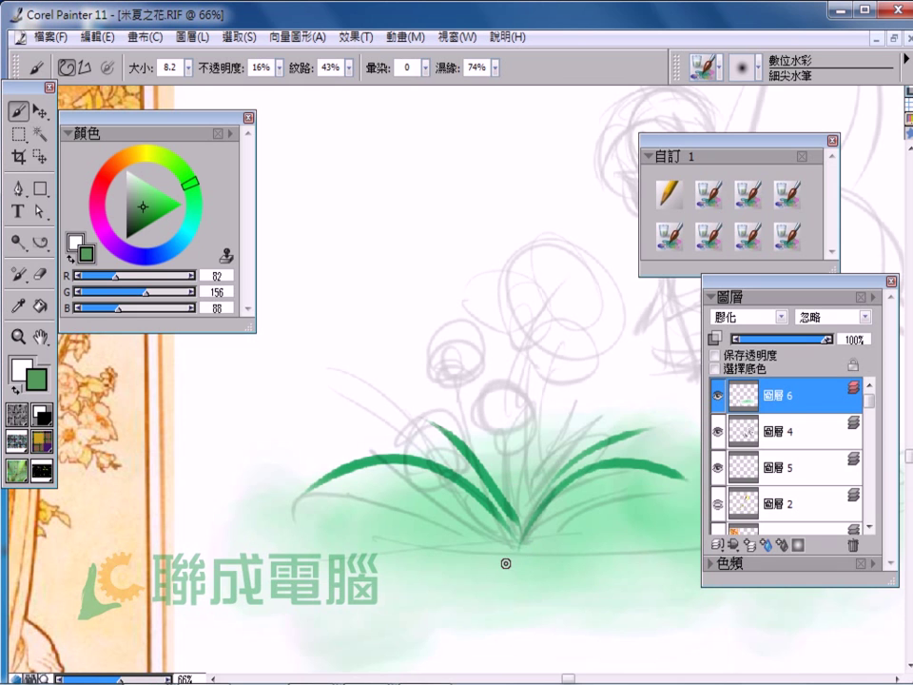
left_click_drag(519, 544, 348, 505)
left_click_drag(714, 595, 624, 544)
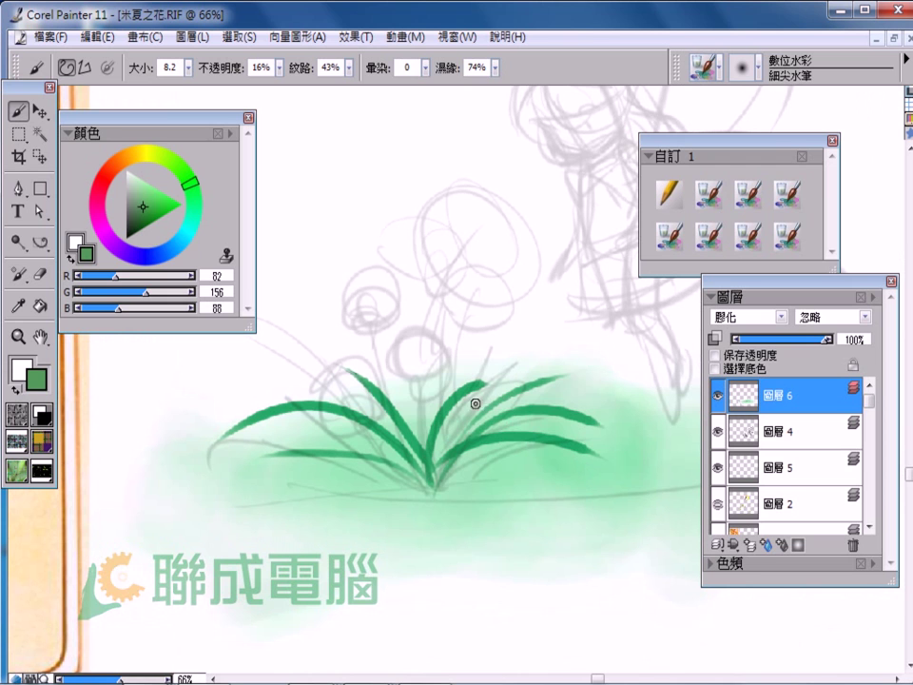
left_click_drag(430, 463, 519, 364)
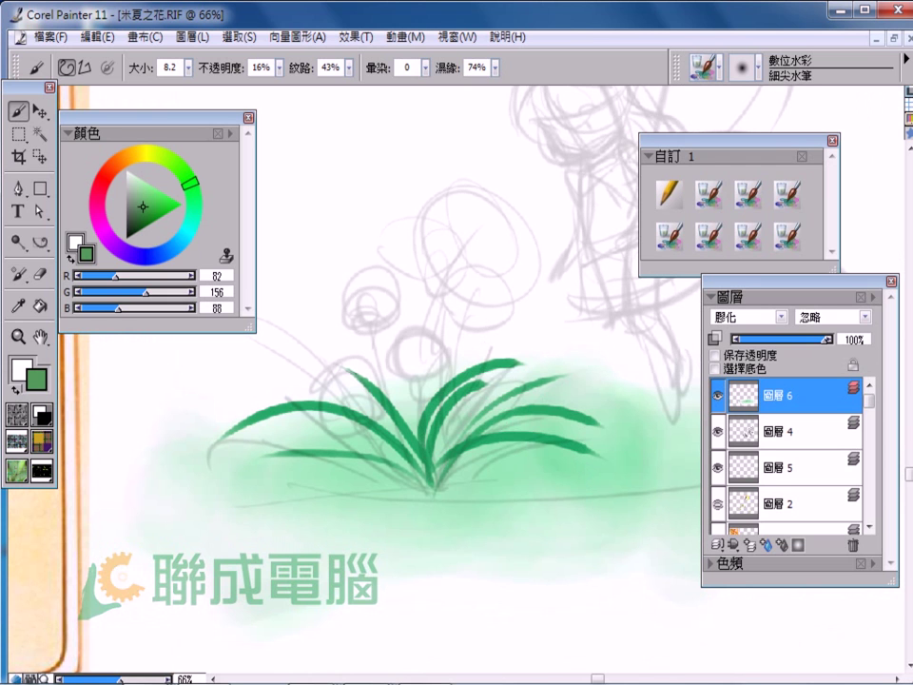
key("ctrl+z")
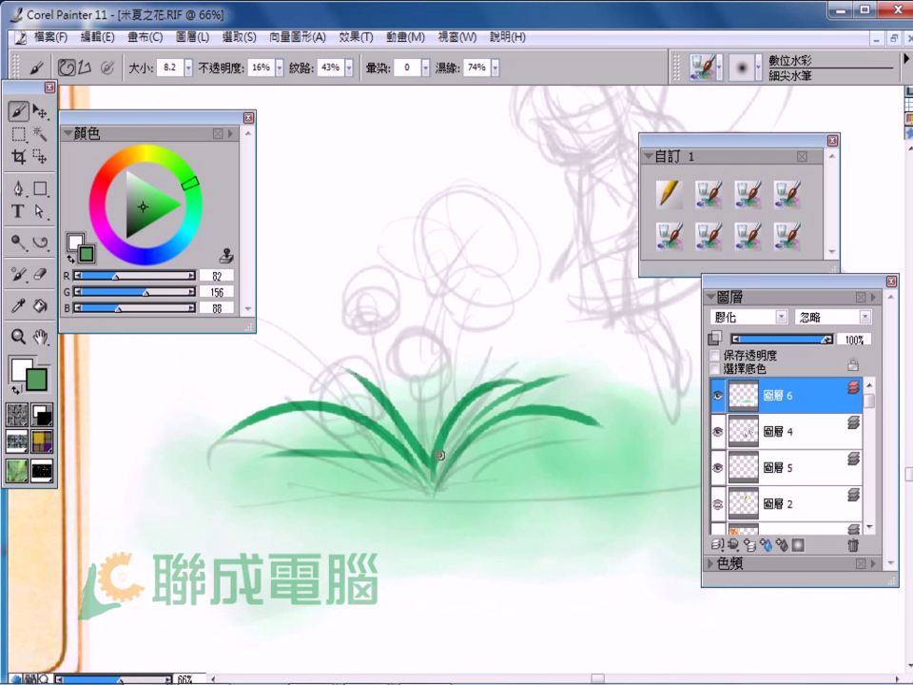
left_click_drag(437, 474, 599, 422)
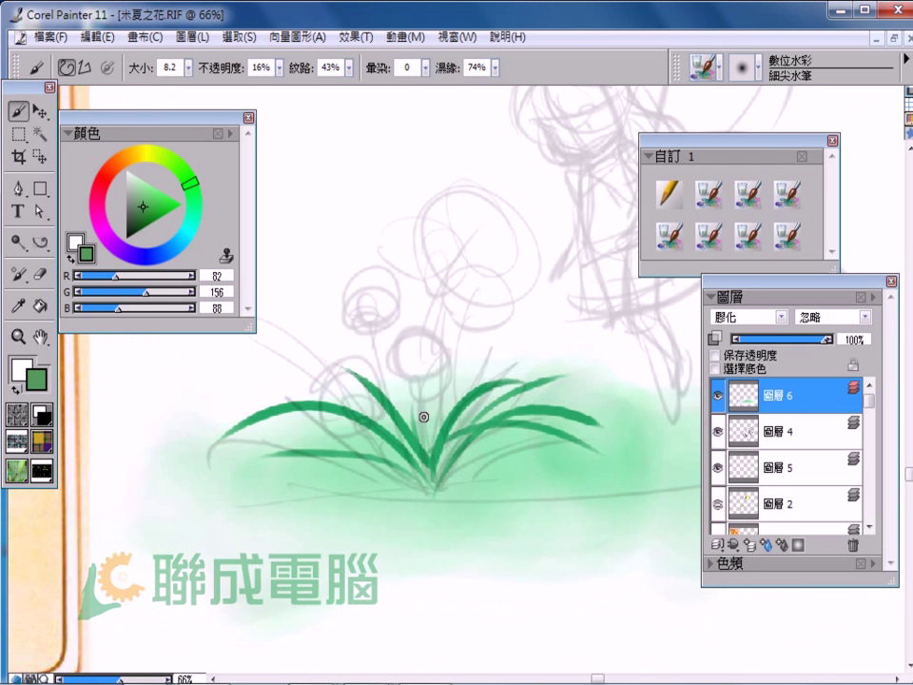
mouse_move(444, 346)
left_mouse_down()
mouse_move(440, 305)
mouse_move(466, 301)
left_mouse_up()
left_click_drag(408, 303, 428, 317)
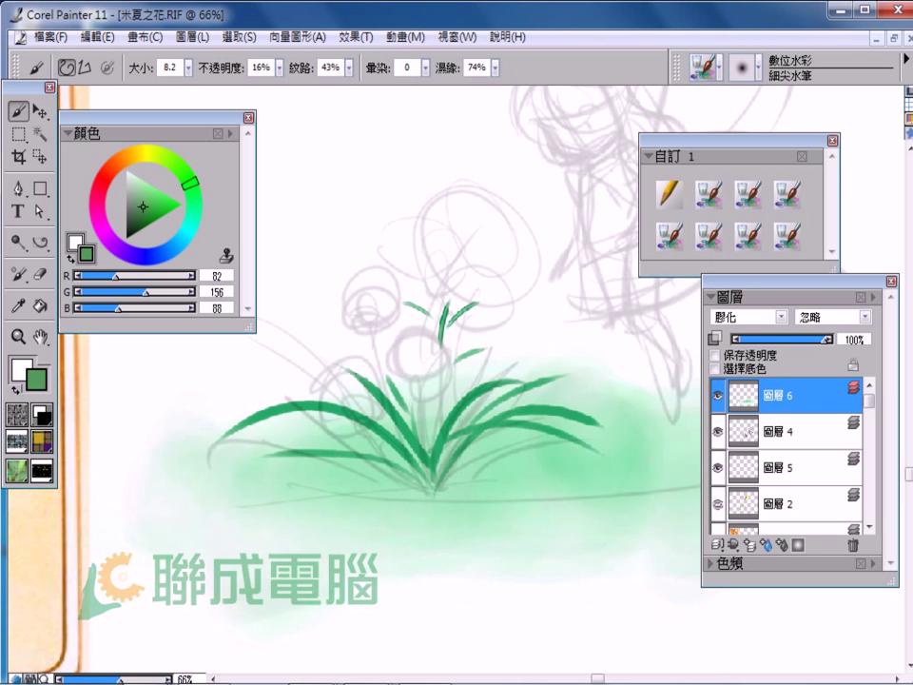
Step: Add grass blades at the clump's lower right and base, then shift the colour toward yellow-brown
left_click_drag(429, 412, 489, 419)
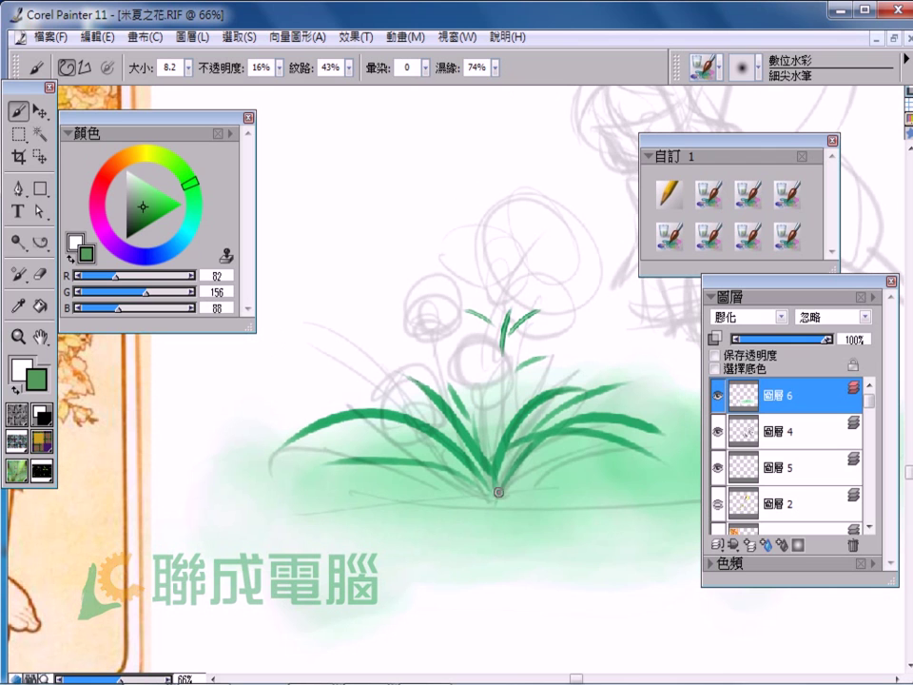
left_click_drag(525, 489, 583, 455)
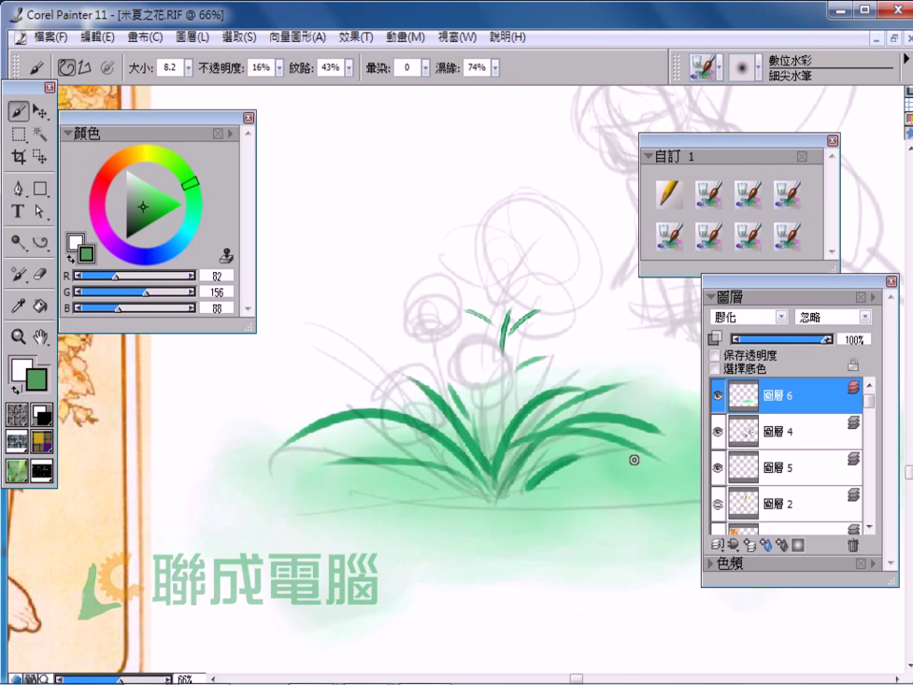
left_click_drag(483, 497, 451, 464)
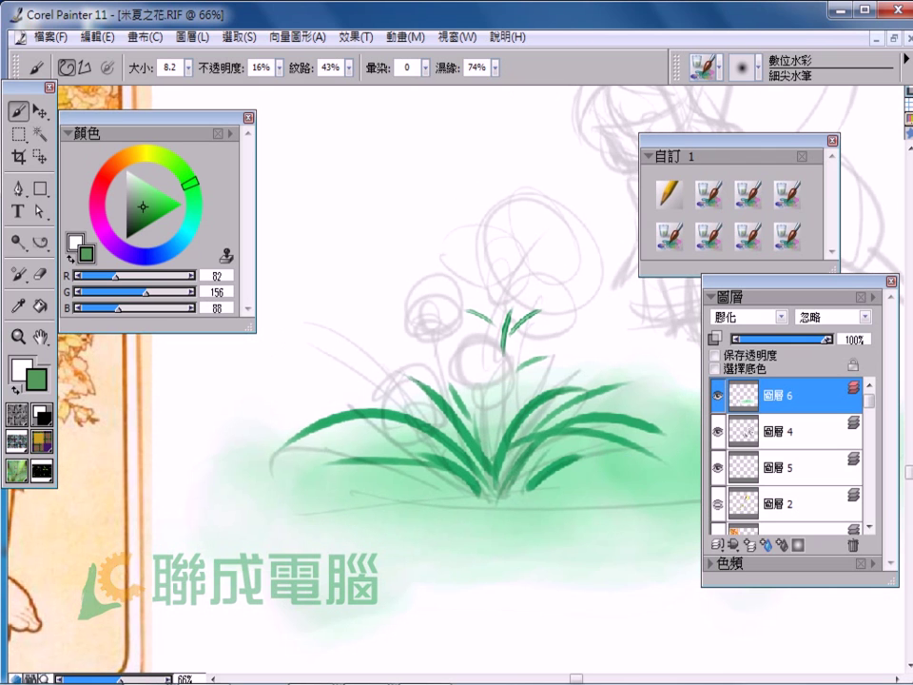
left_click_drag(428, 409, 442, 401)
left_click(139, 152)
Step: Set the colour to rose red (212,102,88) and paint the first rose heads above the grass
left_click_drag(139, 152, 106, 171)
mouse_move(431, 301)
left_mouse_down()
mouse_move(447, 290)
mouse_move(430, 309)
mouse_move(466, 302)
mouse_move(476, 311)
mouse_move(449, 323)
left_mouse_up()
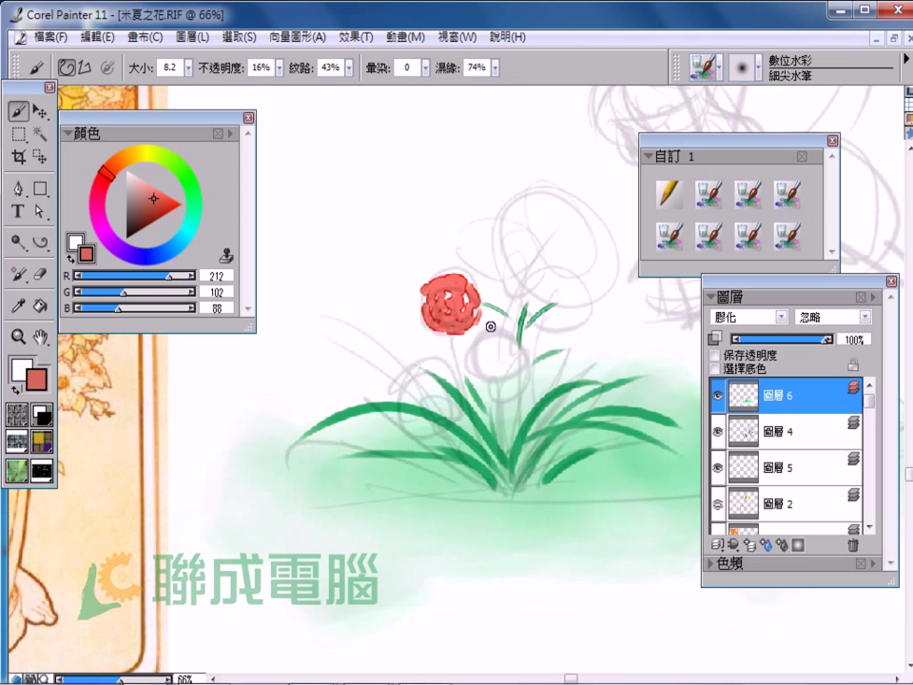
mouse_move(498, 350)
left_mouse_down()
mouse_move(489, 367)
mouse_move(491, 348)
mouse_move(513, 366)
left_mouse_up()
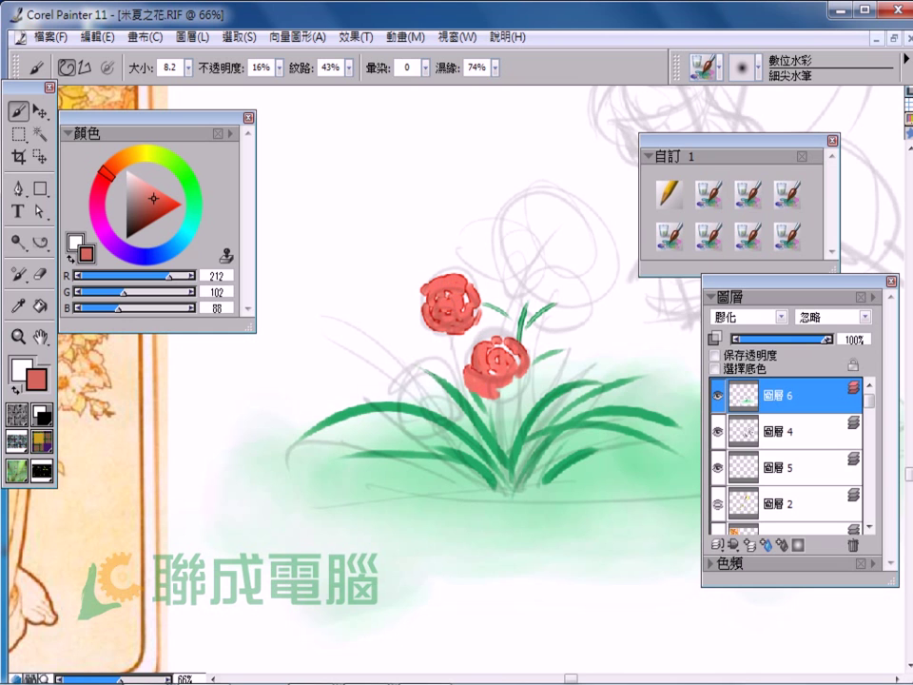
left_click_drag(523, 376, 502, 404)
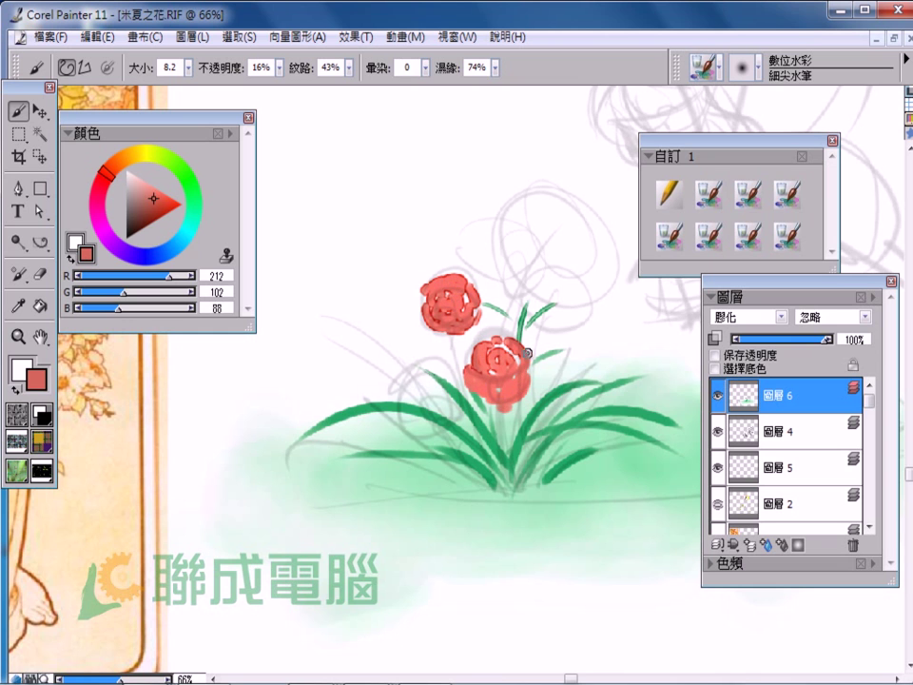
mouse_move(424, 387)
left_mouse_down()
mouse_move(444, 423)
mouse_move(455, 393)
mouse_move(379, 397)
left_mouse_up()
Step: Paint a red bud above the flowers and a small rose right of the middle one, then adjust zoom
mouse_move(477, 233)
left_mouse_down()
mouse_move(484, 278)
mouse_move(471, 268)
mouse_move(500, 233)
mouse_move(511, 239)
mouse_move(499, 257)
mouse_move(512, 276)
left_mouse_up()
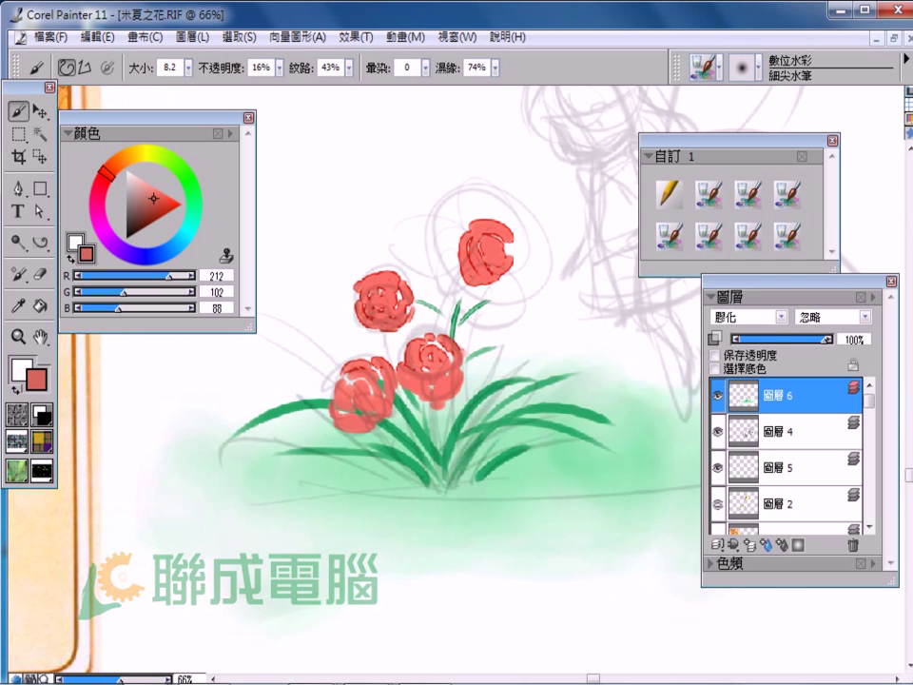
mouse_move(457, 228)
left_mouse_down()
mouse_move(492, 201)
mouse_move(446, 280)
mouse_move(517, 285)
mouse_move(518, 239)
mouse_move(524, 280)
left_mouse_up()
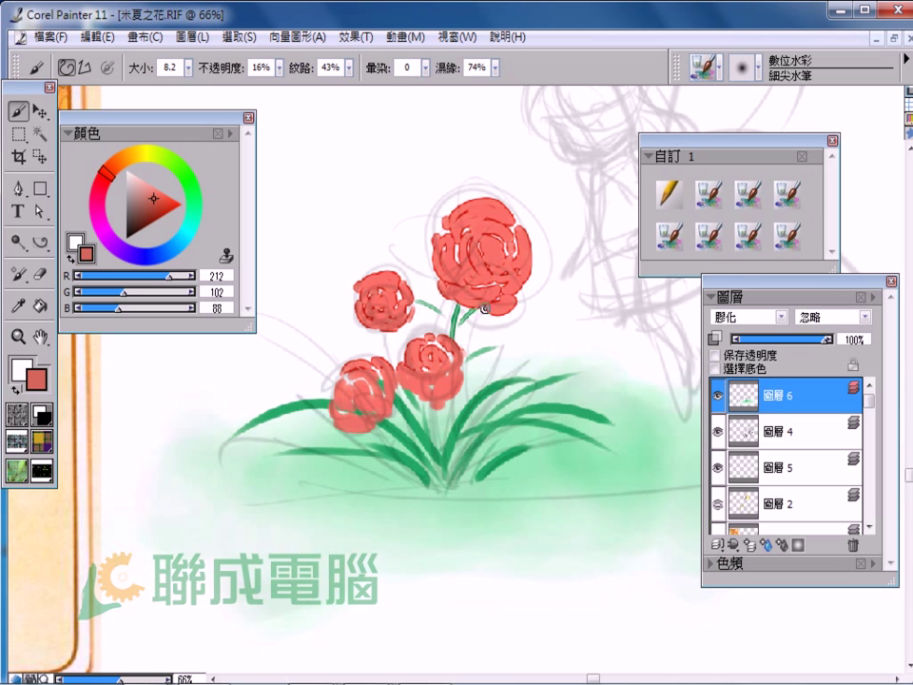
left_click_drag(464, 373, 476, 386)
left_click_drag(476, 347, 498, 375)
left_click_drag(485, 331, 489, 315)
key("ctrl+minus")
key("ctrl+minus")
key("ctrl+plus")
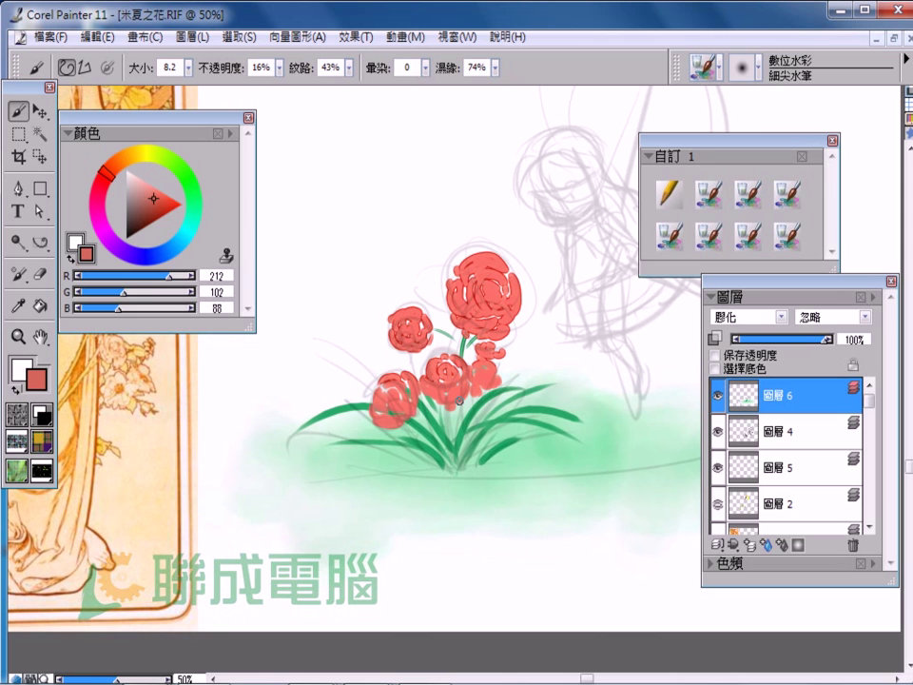
Step: Paint small green leaves along the rose stems, then pick light yellow-green and white colours
left_click(453, 325, "alt")
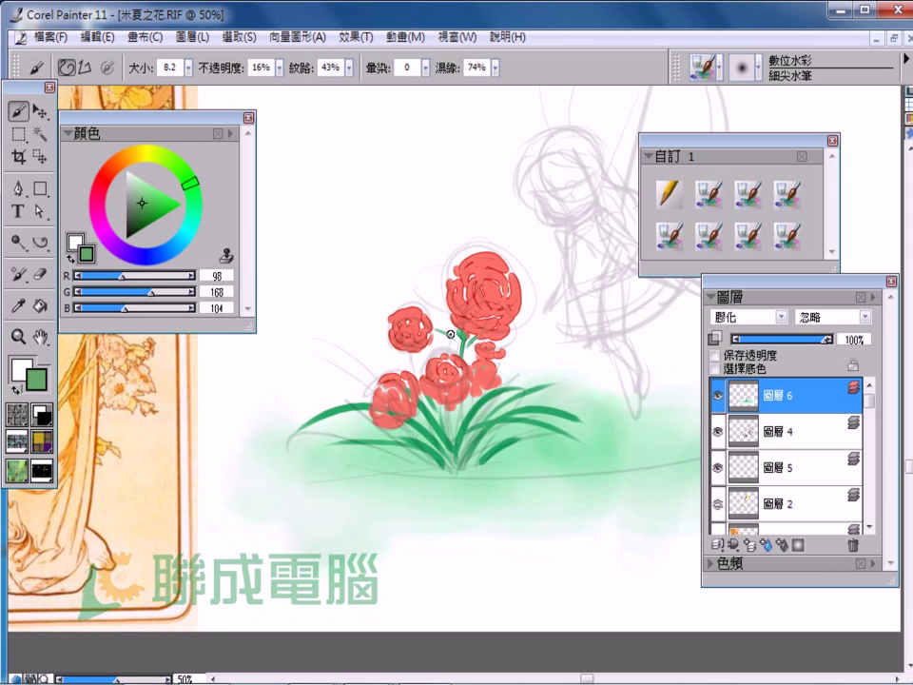
left_click_drag(438, 344, 457, 333)
left_click_drag(429, 355, 402, 358)
left_click_drag(497, 345, 518, 338)
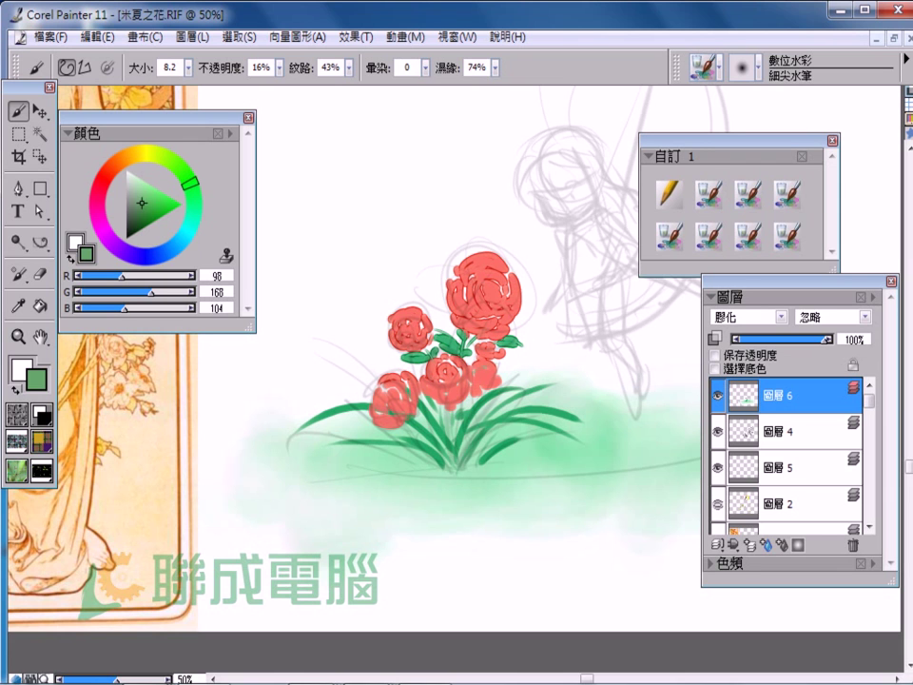
left_click_drag(190, 181, 160, 152)
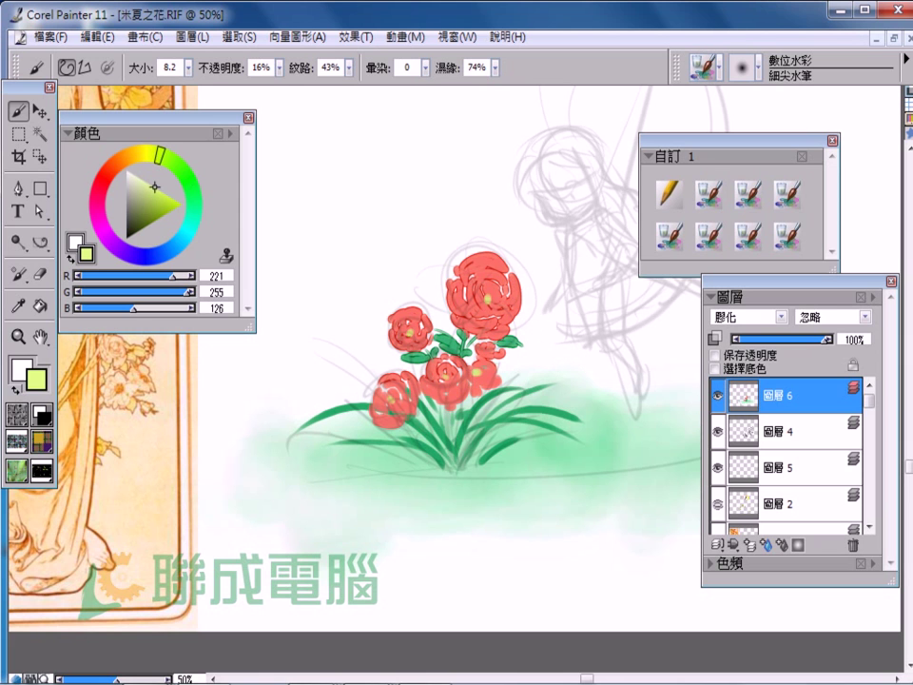
left_click_drag(155, 187, 126, 169)
left_click(786, 233)
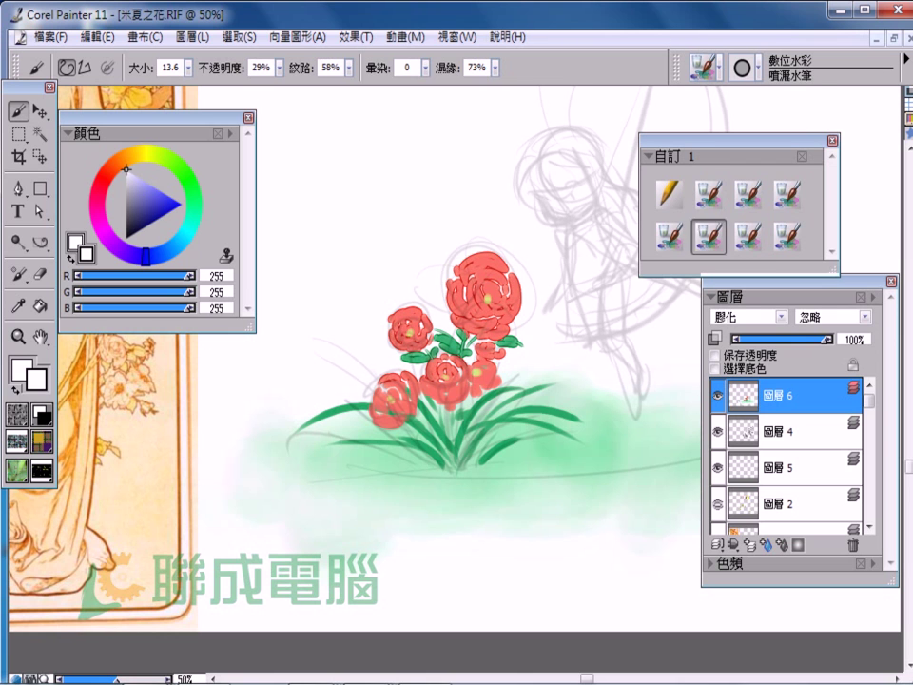
Step: Switch to the 微濕橡皮擦 wet eraser and zoom in to 75% on the roses
left_click(748, 233)
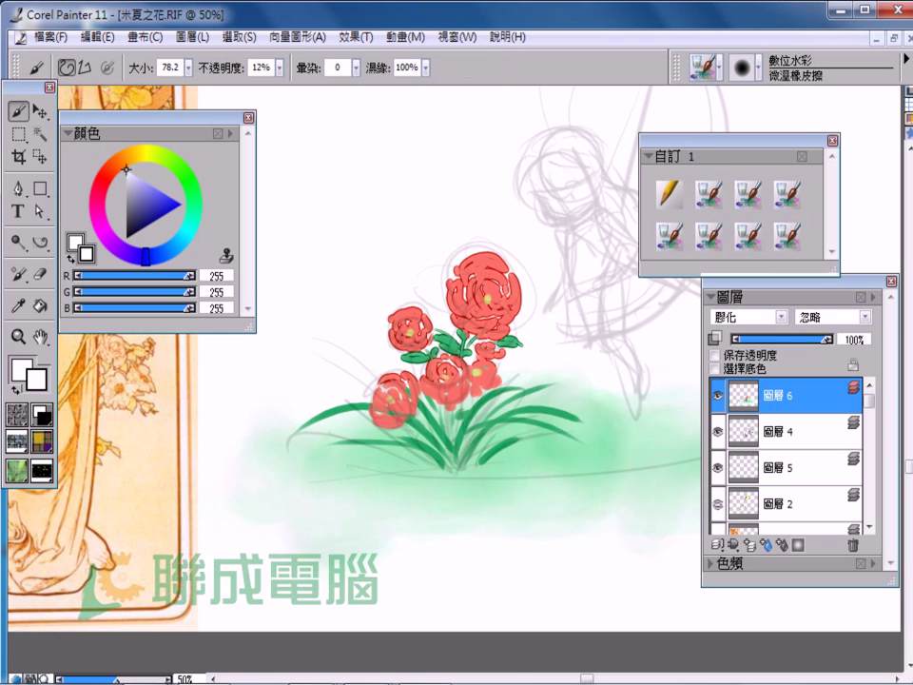
left_click(188, 68)
left_click_drag(195, 86, 174, 86)
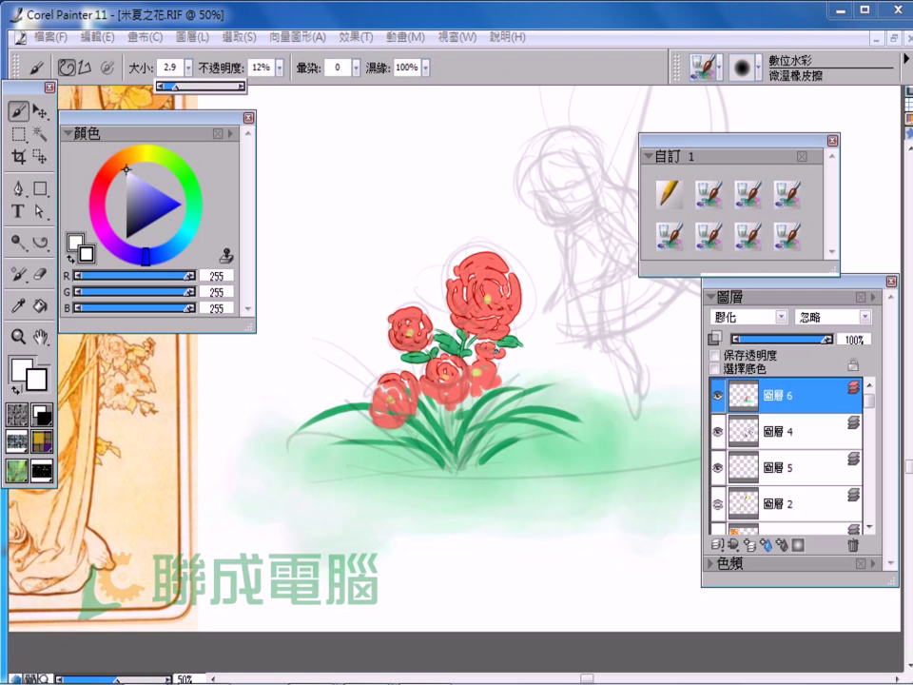
left_click(491, 348)
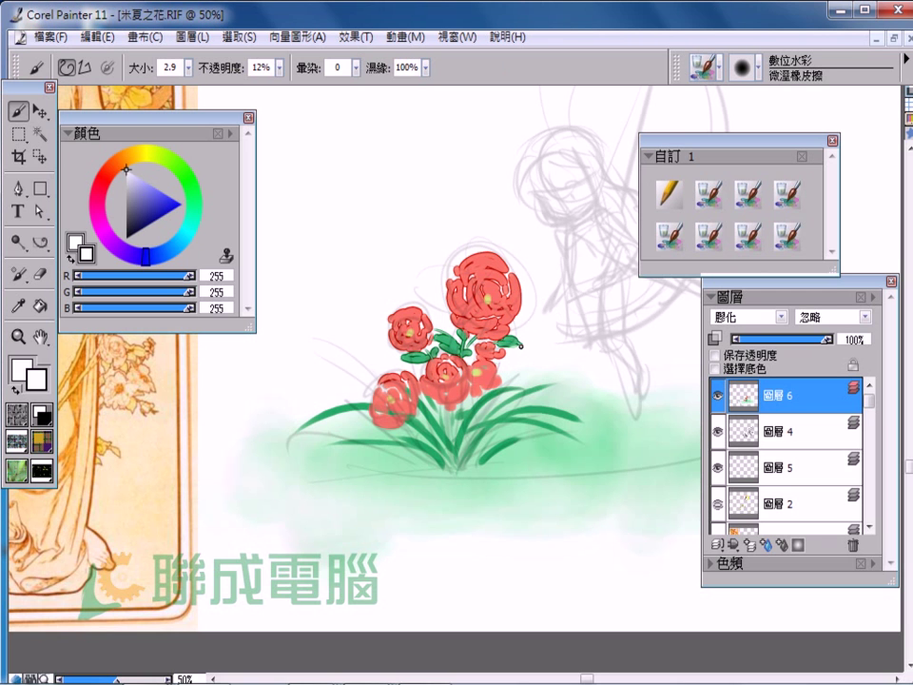
key("ctrl+plus")
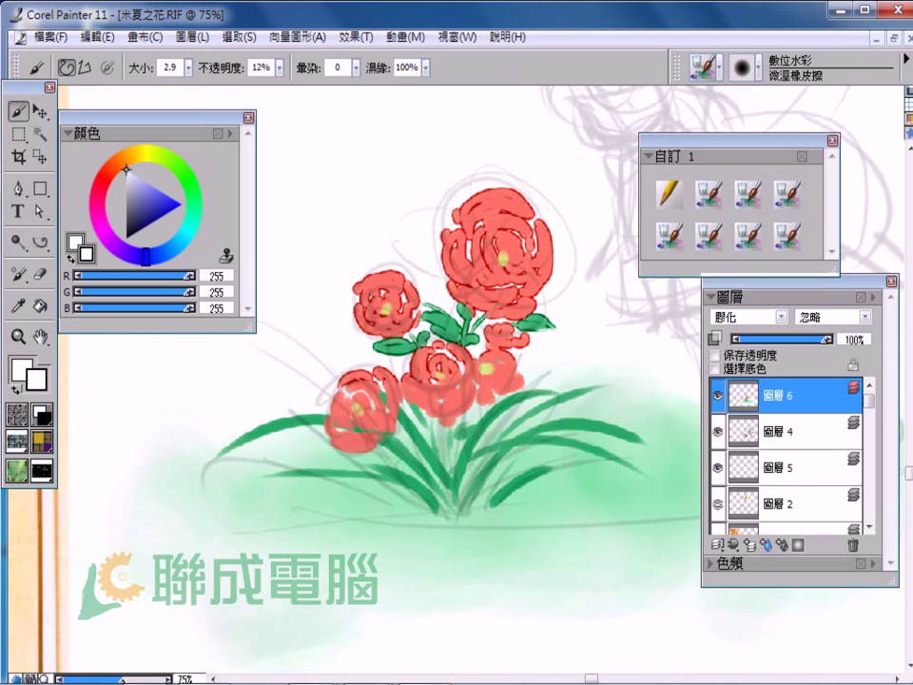
Step: At eraser size 14.4, lift a highlight on the big rose's right edge and hide the sketch layer
left_click(187, 67)
left_click_drag(174, 84, 180, 83)
left_click(376, 162)
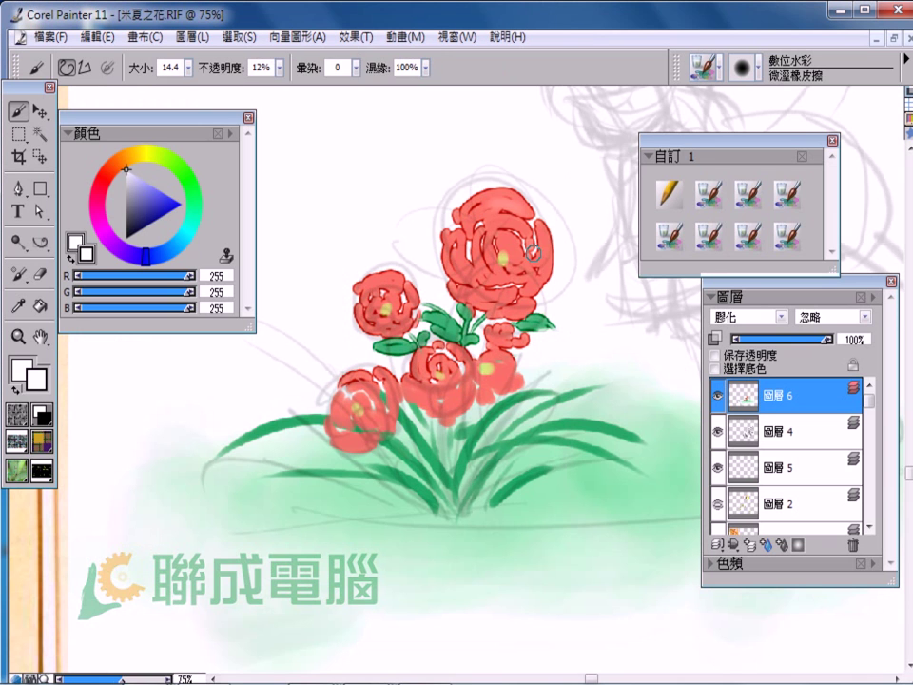
left_click_drag(502, 223, 530, 303)
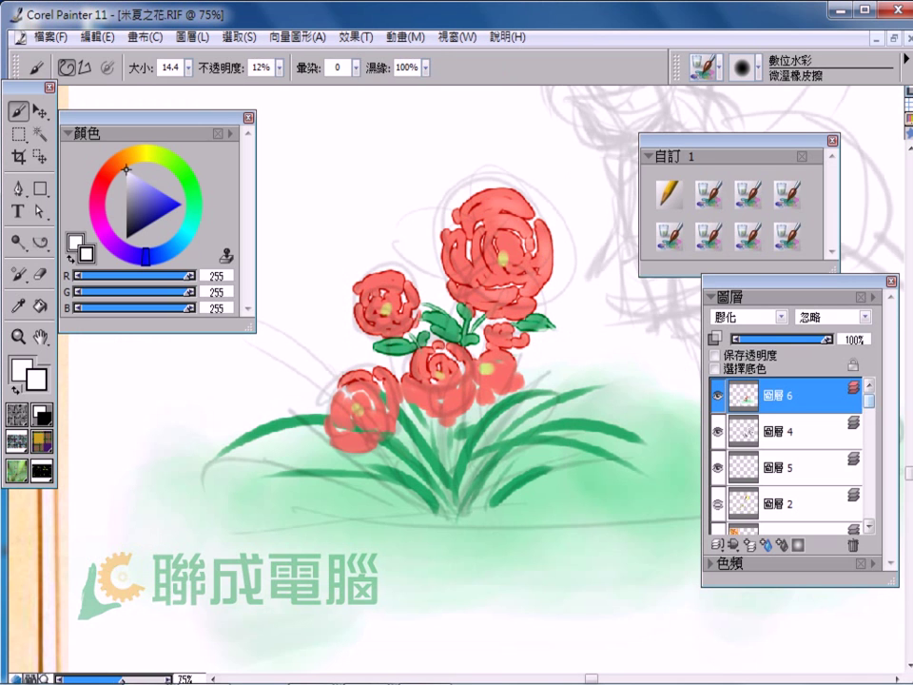
left_click(718, 431)
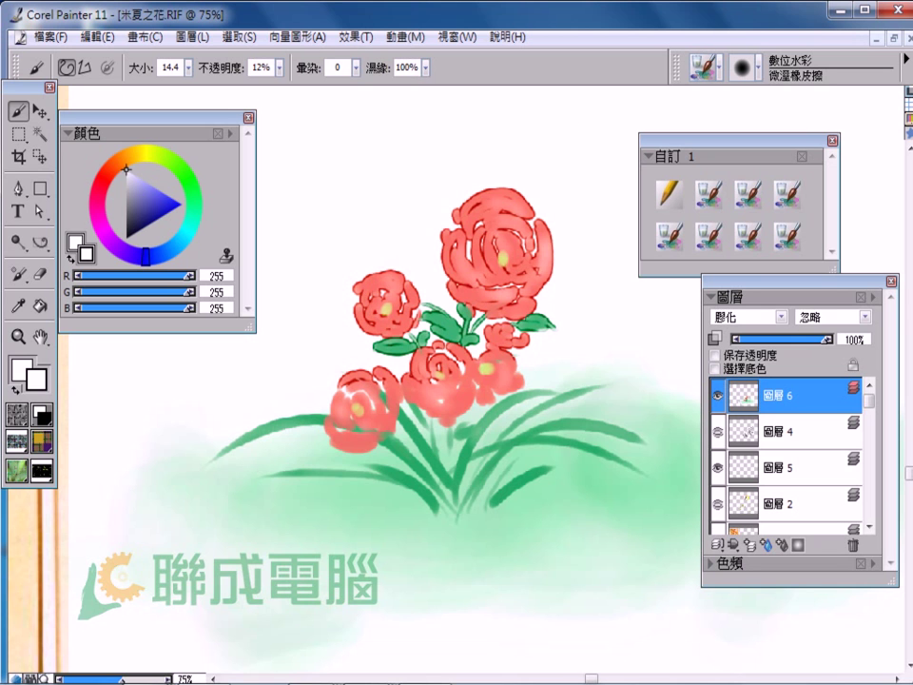
Step: Try several Custom palette watercolour variants, ending on the wet eraser
left_click(39, 273)
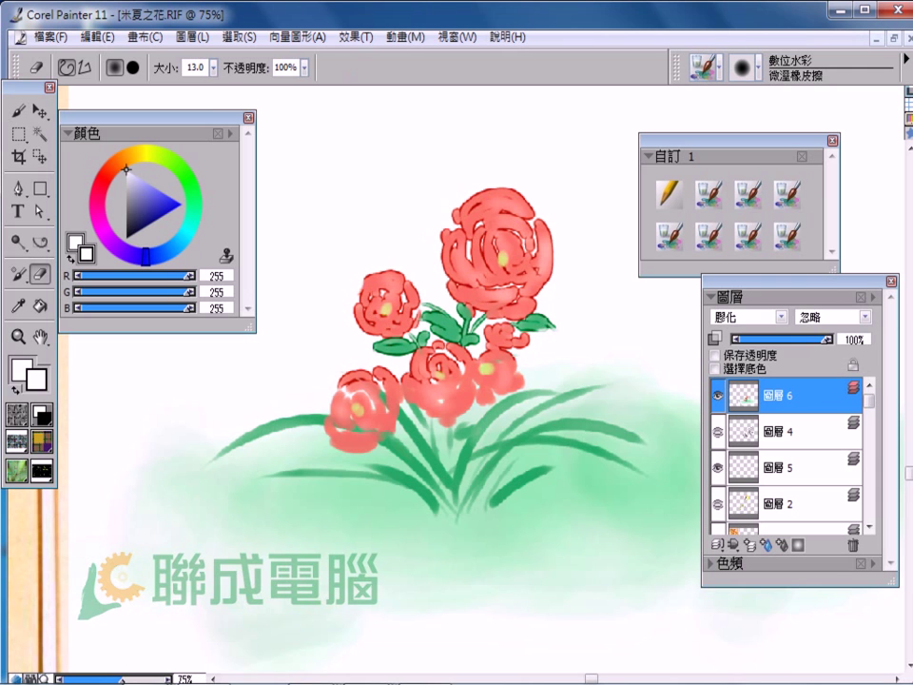
key("b")
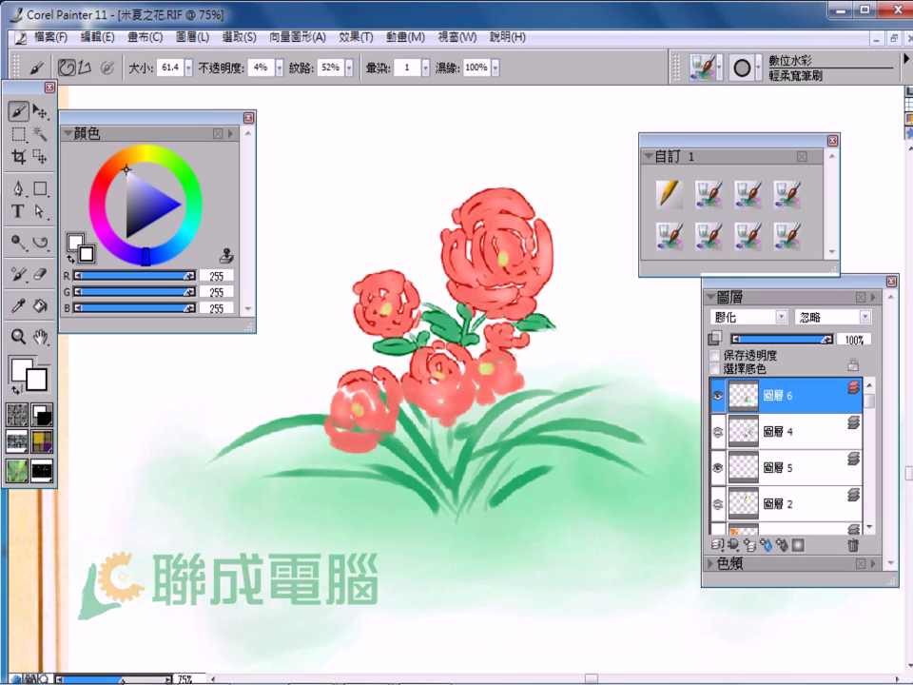
left_click(785, 236)
left_click(785, 195)
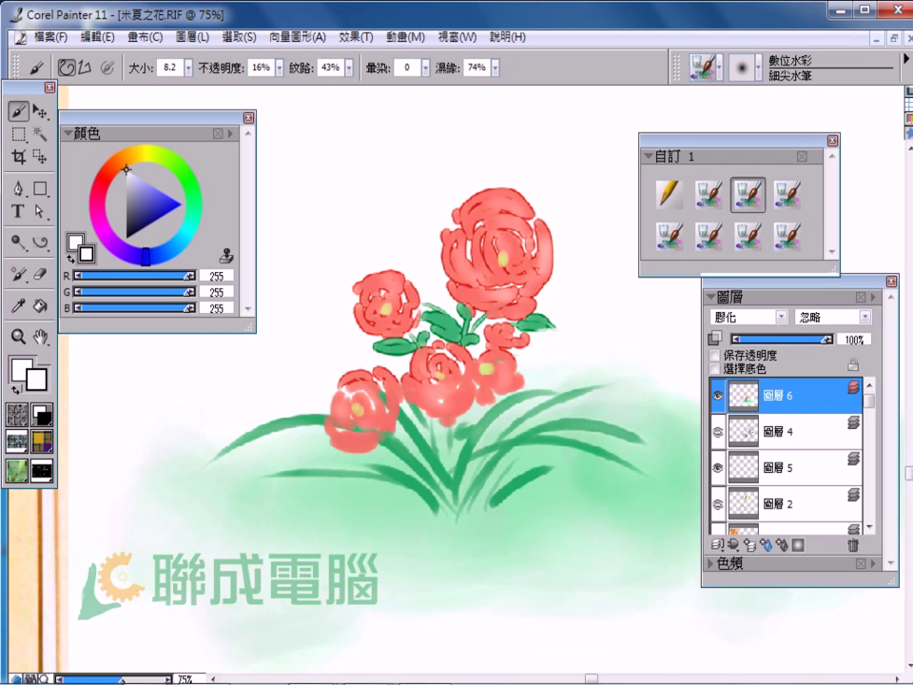
left_click(748, 236)
left_click(708, 236)
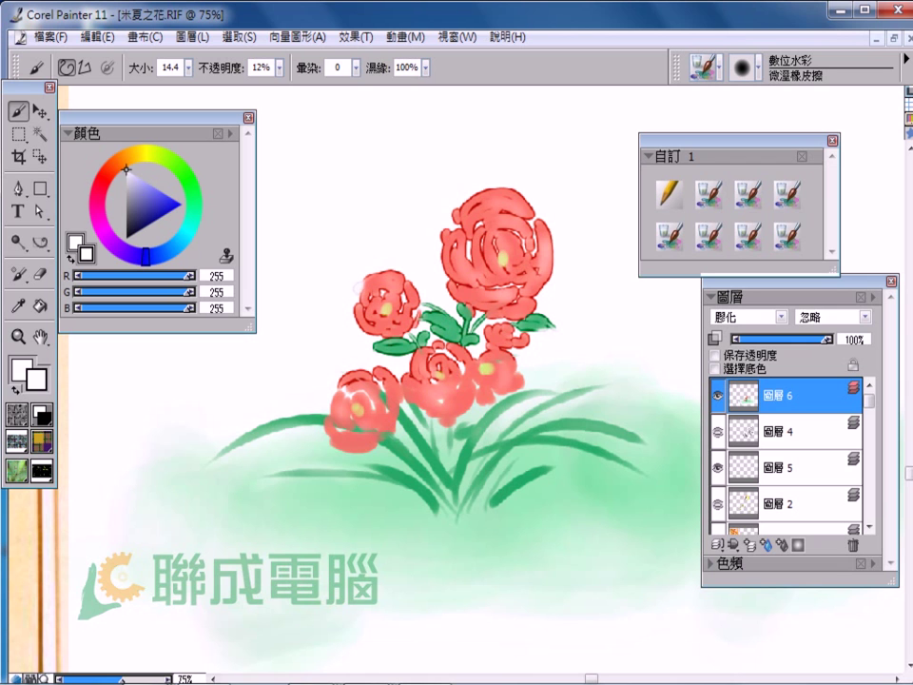
Step: Unlock layer 圖層 6, dry the digital watercolour, and select the 細尖水筆 fine-tip brush
left_click(881, 296)
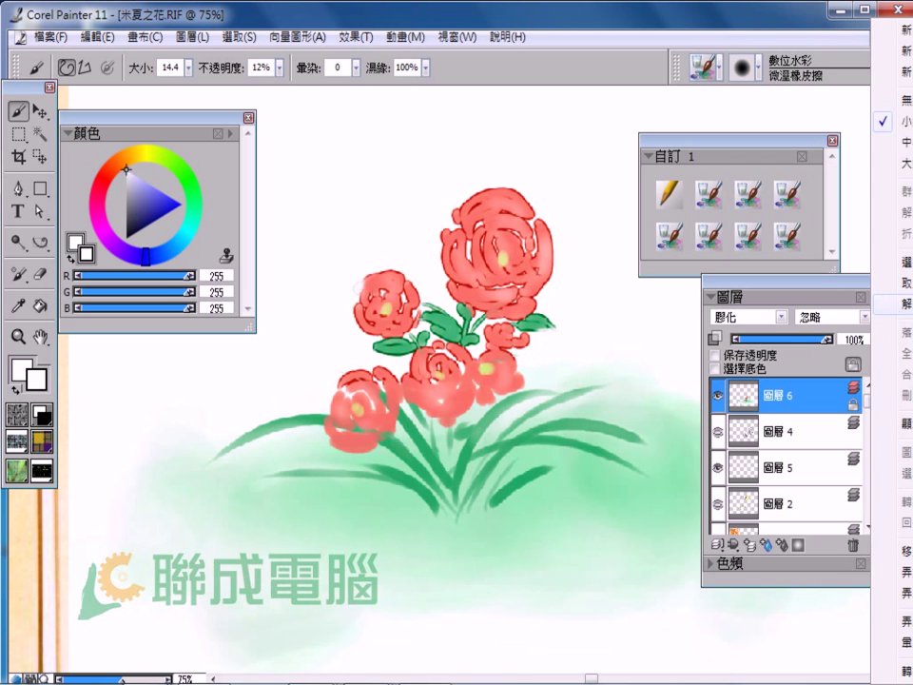
key("alt+l")
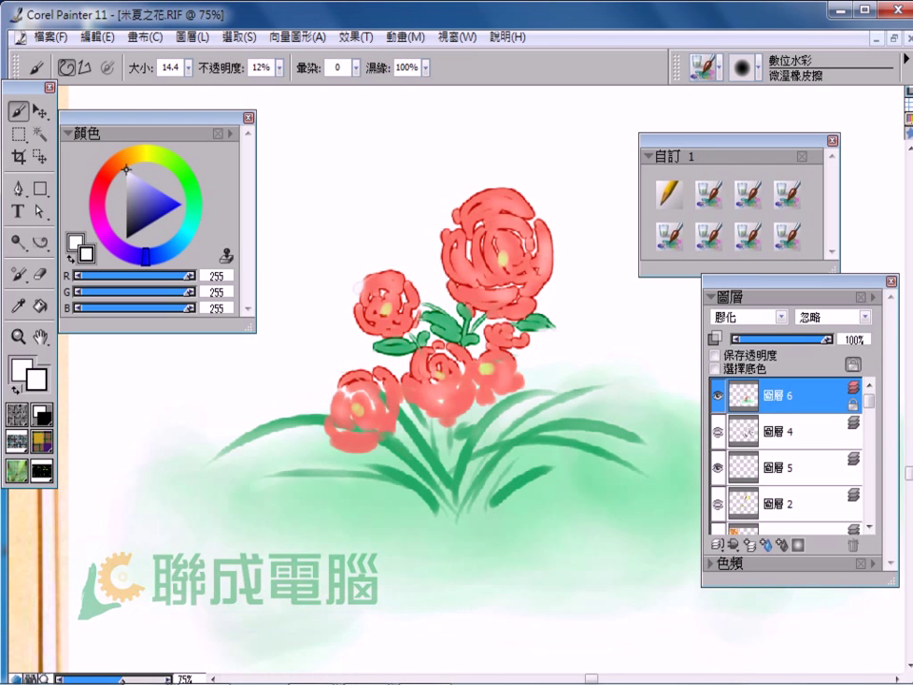
left_click(853, 365)
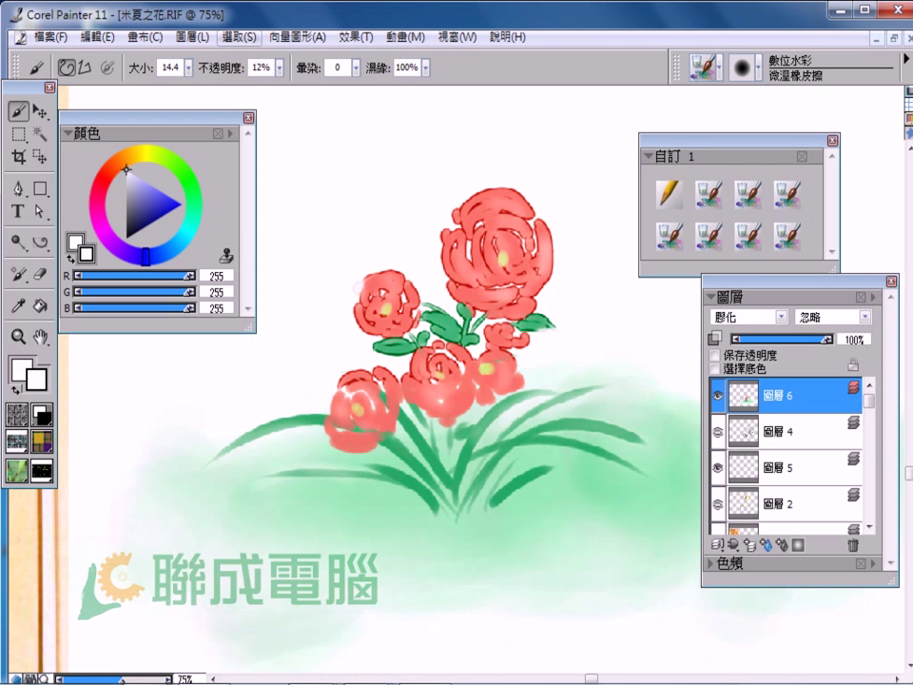
left_click(191, 36)
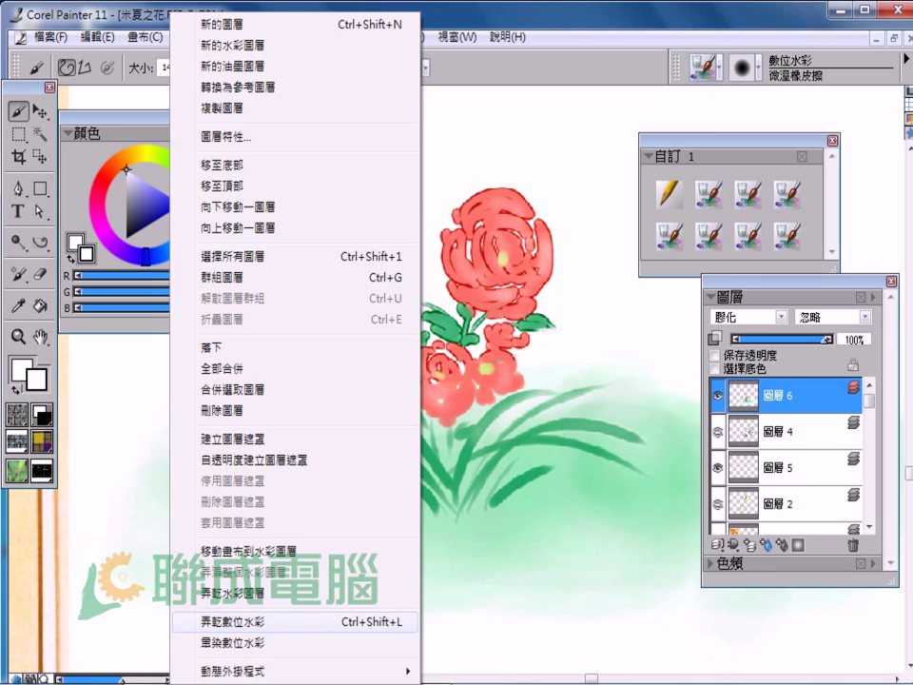
left_click(234, 621)
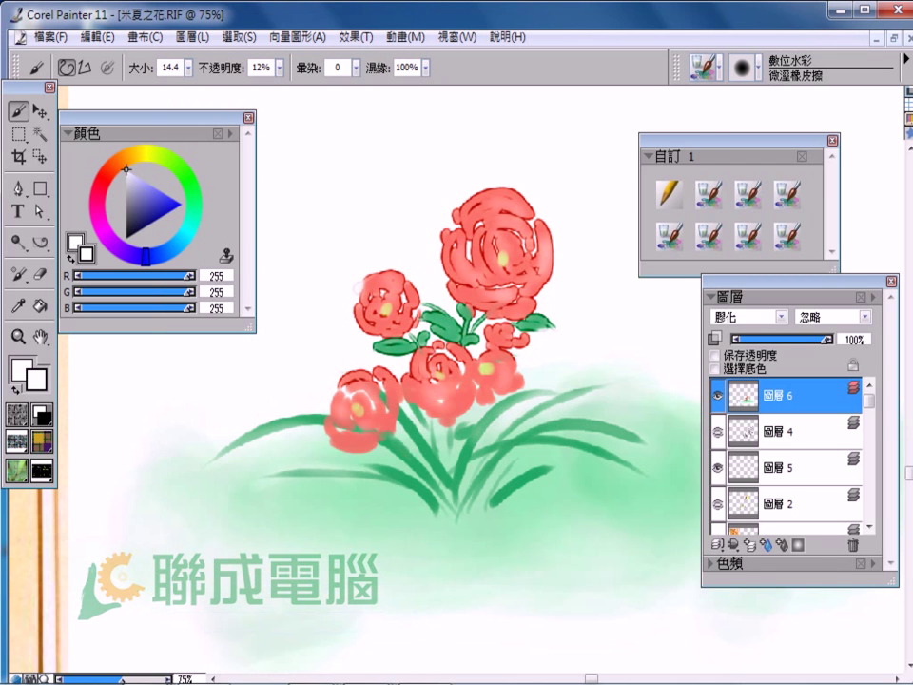
left_click(709, 194)
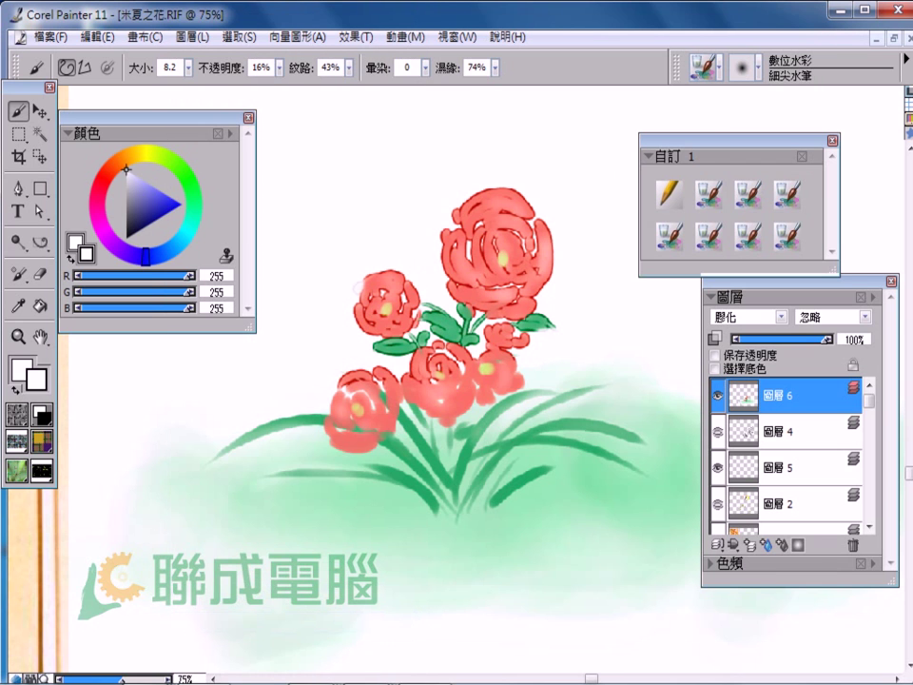
Step: Add deeper red accents to the lower-left and small lower-right roses
left_click_drag(425, 378, 447, 386)
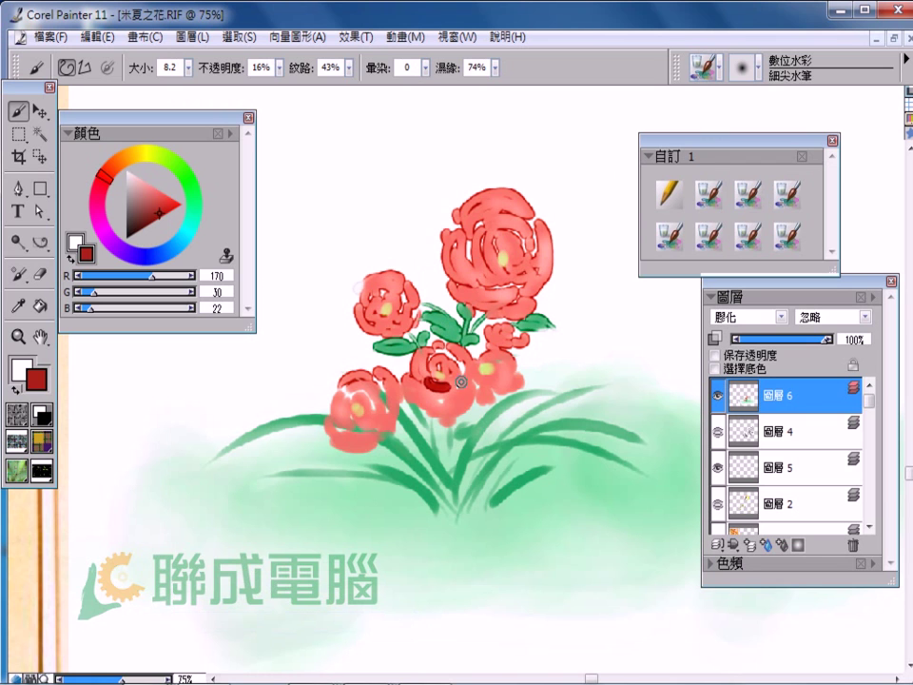
key("ctrl+z")
left_click(428, 380, "alt")
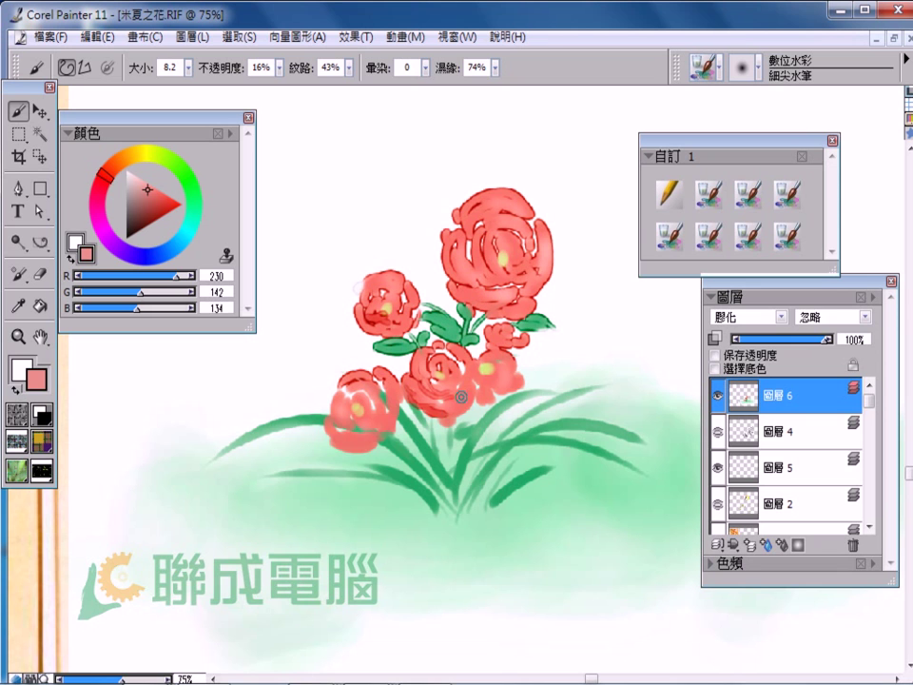
left_click_drag(340, 449, 373, 457)
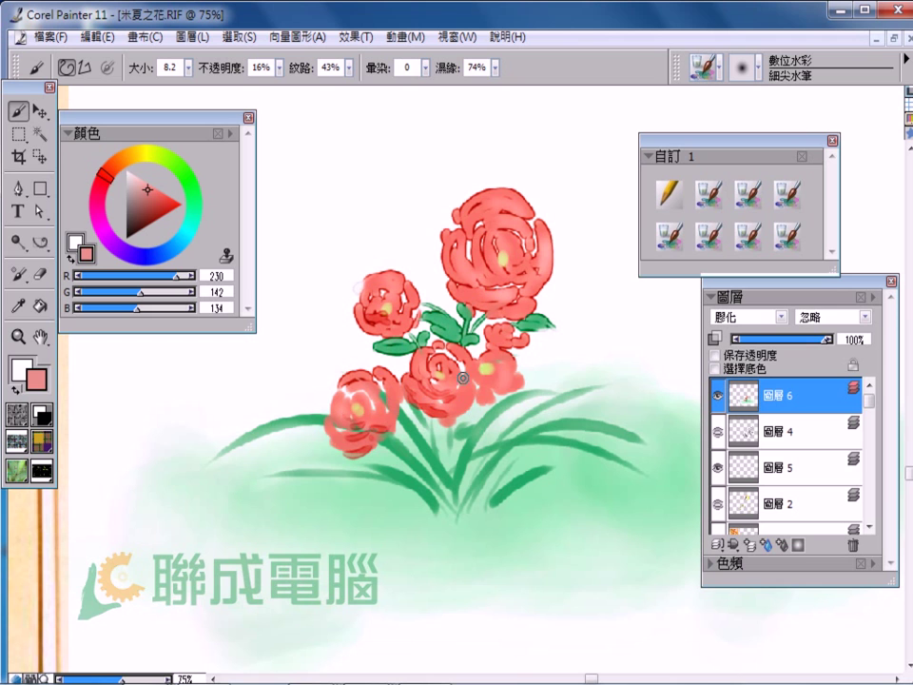
left_click_drag(492, 367, 498, 381)
Step: Sample leaf green and paint or darken three grass blades in the centre and lower right
left_click(435, 323, "alt")
left_click_drag(454, 495, 490, 420)
left_click_drag(557, 468, 496, 507)
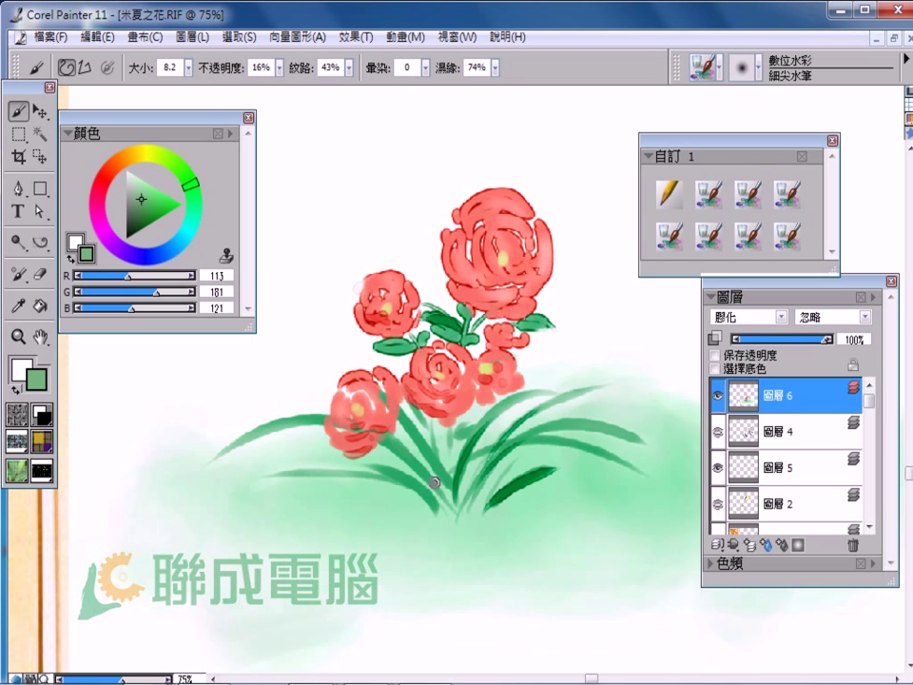
left_click_drag(439, 461, 452, 428)
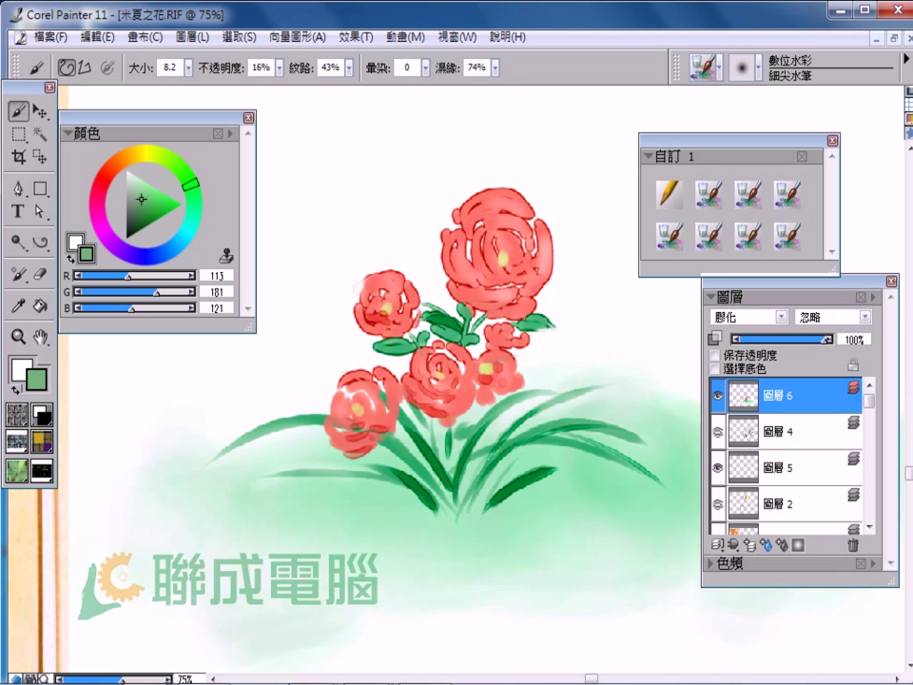
Step: Add dark red swirls to the roses and reinforce the lower-left leaf in dark green
left_click(380, 302, "alt")
mouse_move(504, 266)
left_mouse_down()
mouse_move(514, 245)
mouse_move(520, 295)
left_mouse_up()
left_click_drag(384, 305, 389, 309)
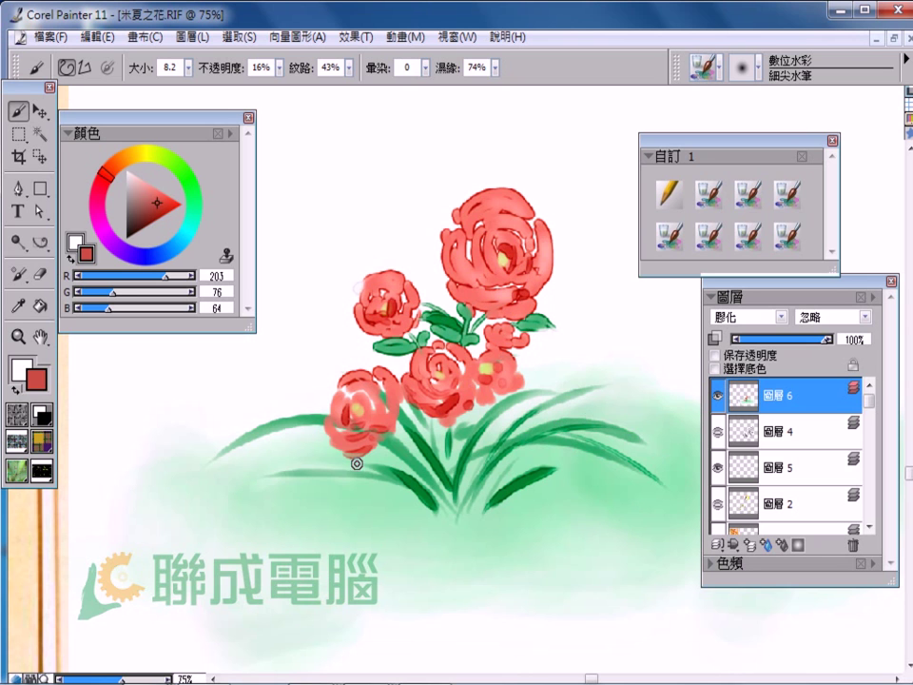
left_click(317, 464, "alt")
left_click_drag(294, 451, 377, 463)
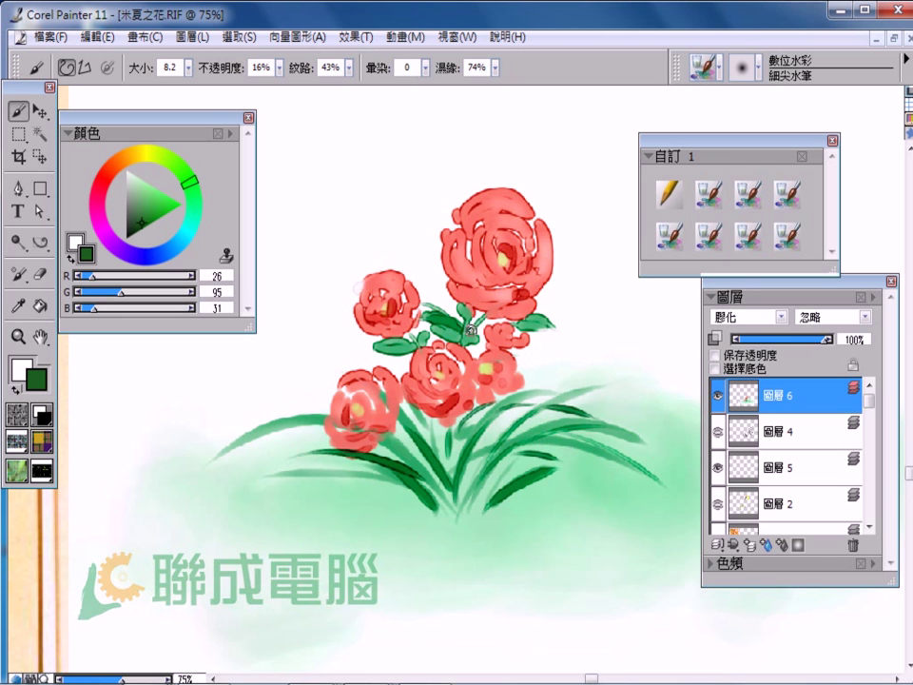
key("ctrl+minus")
key("ctrl+minus")
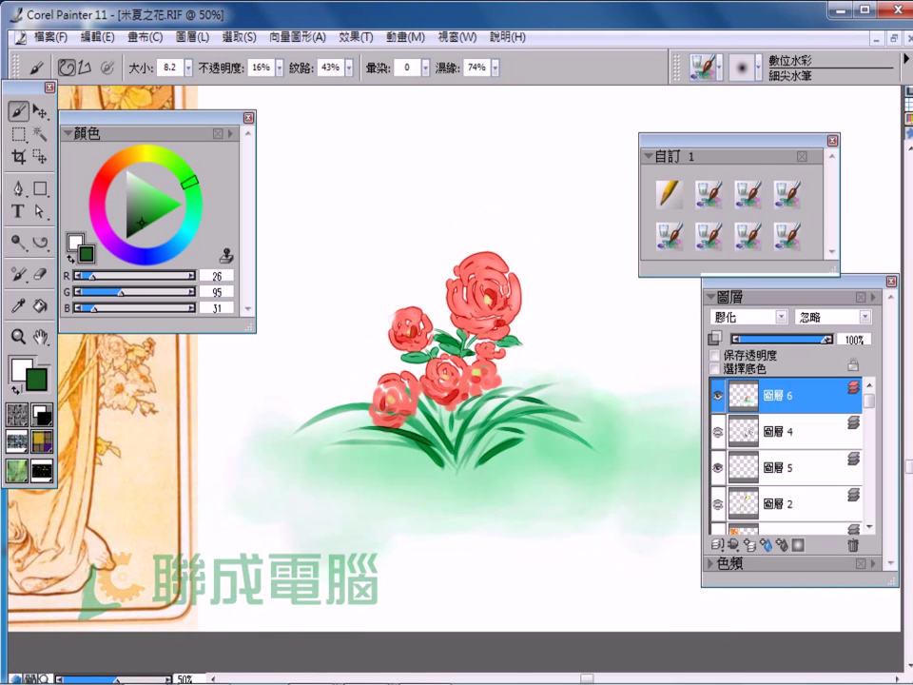
left_click(105, 175)
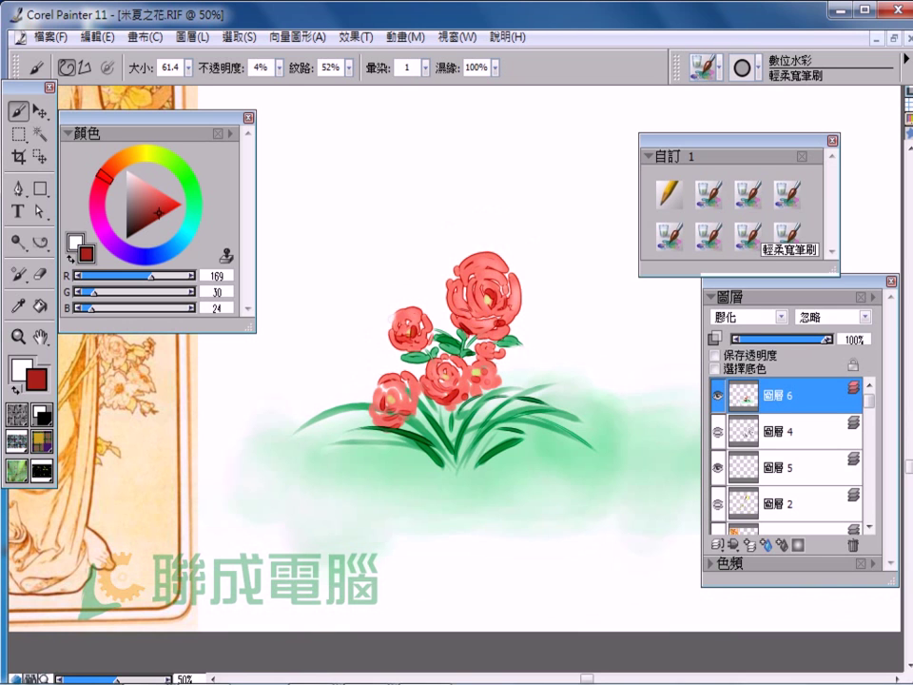
Step: Deepen the green leaves between the roses with the 微濕橡皮擦 at size 48.2
left_click(708, 233)
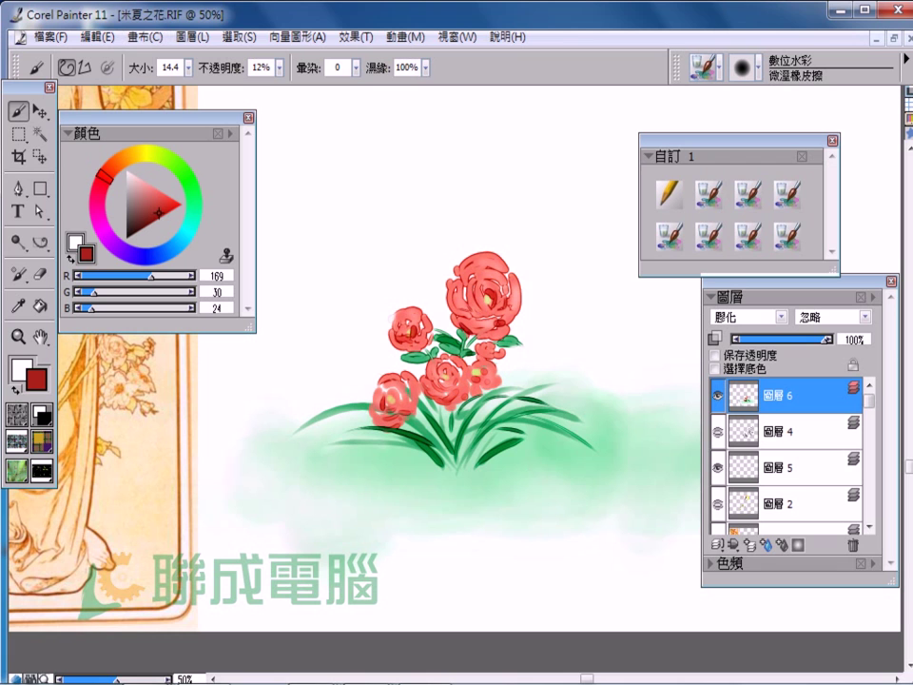
left_click_drag(183, 68, 195, 85)
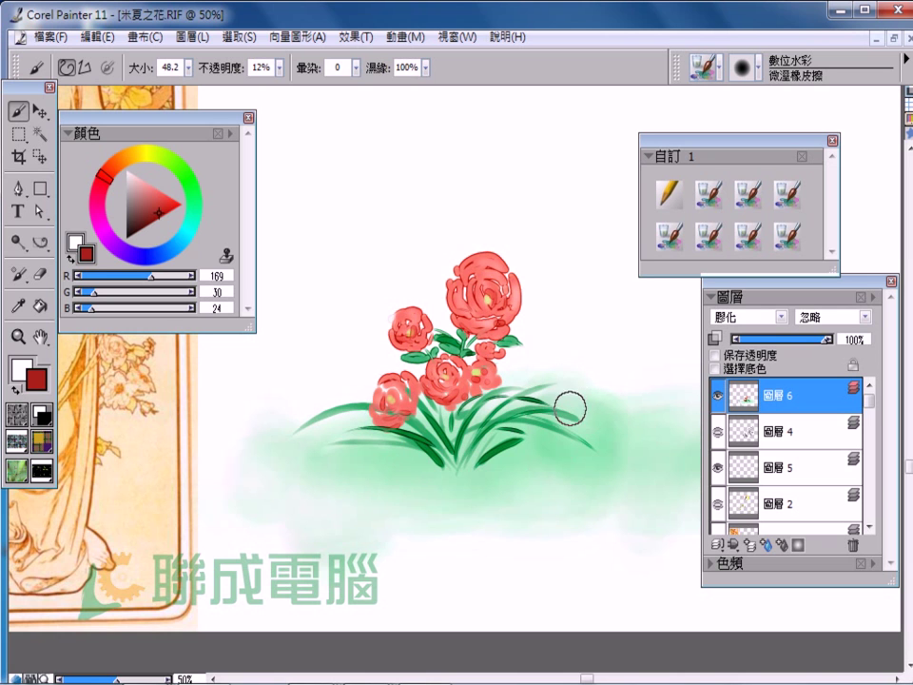
left_click_drag(454, 335, 457, 352)
Step: Try an eraser streak across the grass, undo it, and return to the brush at 33% zoom
key("n")
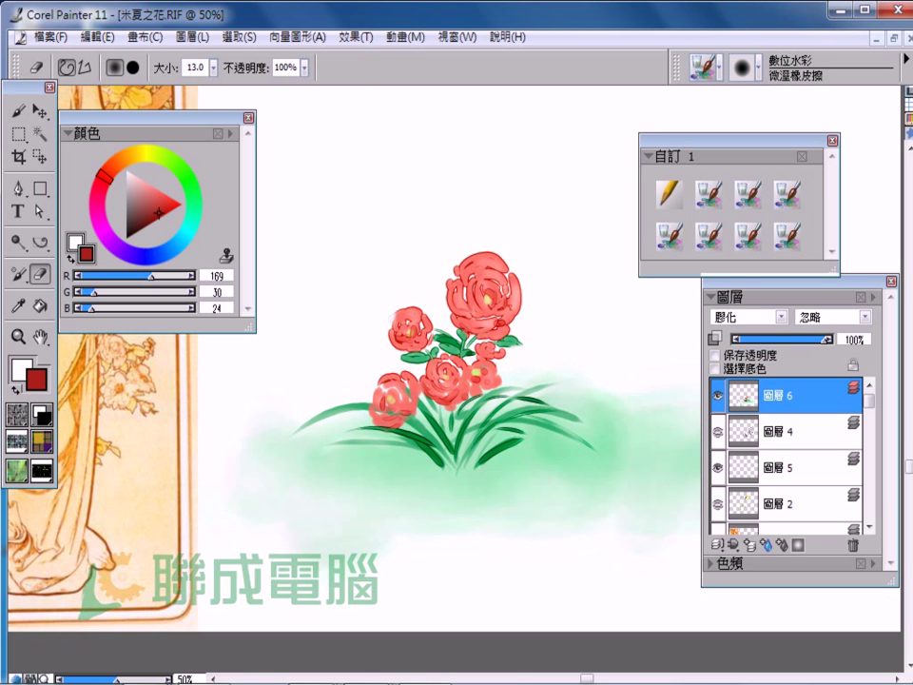
left_click_drag(347, 409, 376, 498)
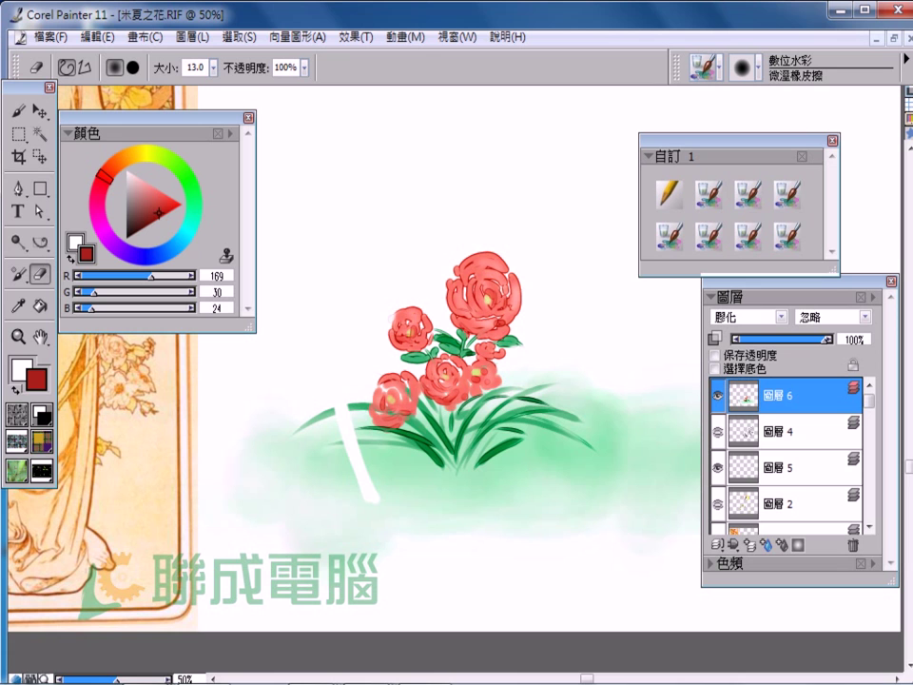
key("ctrl+z")
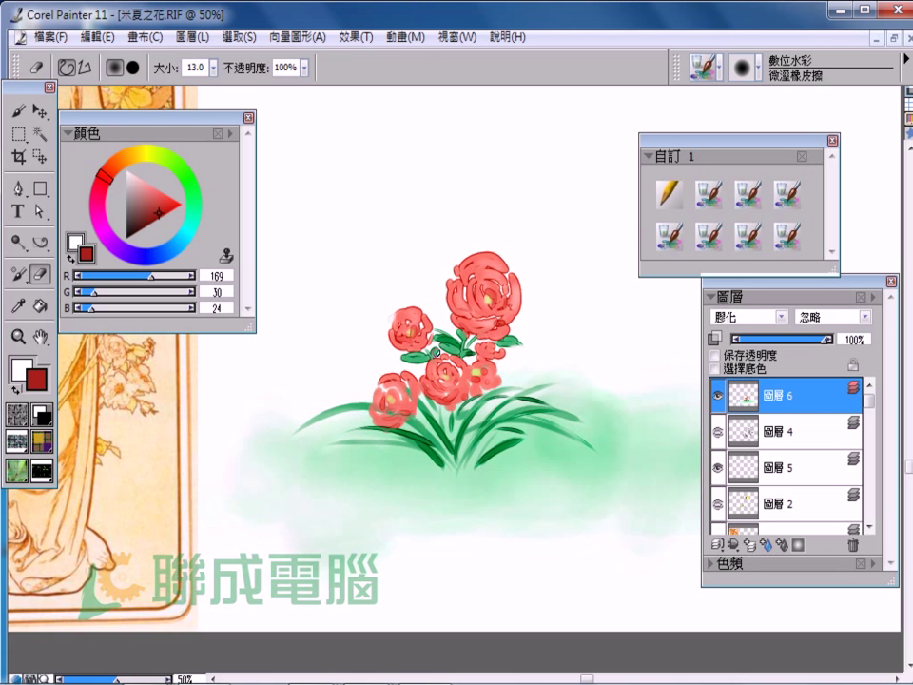
key("b")
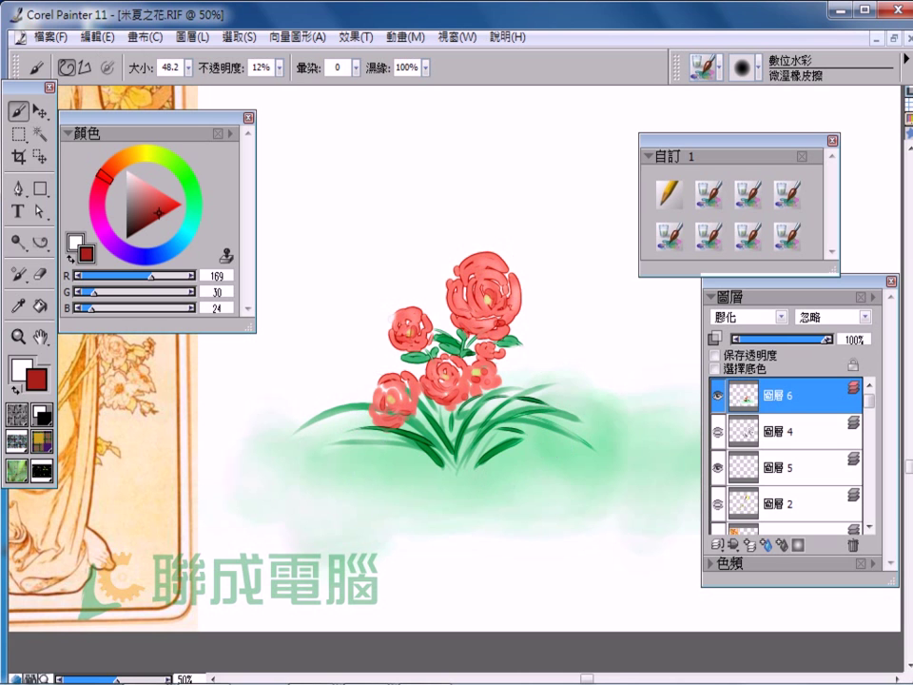
key("ctrl+minus")
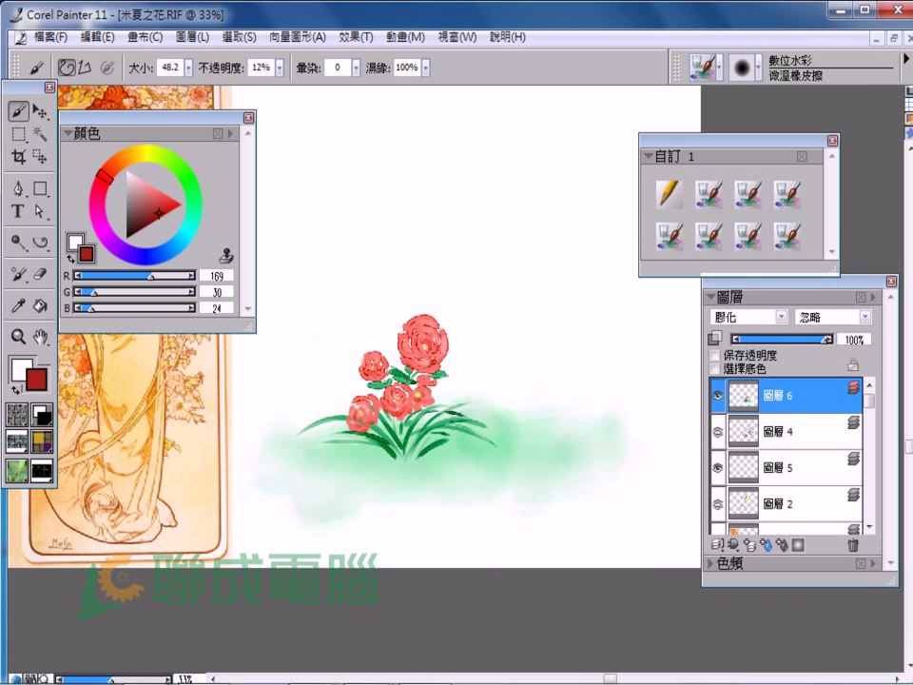
Step: Pan to the fairy sketch at 50% zoom and select the 新式單純水筆 brush
left_click_drag(428, 381, 385, 395)
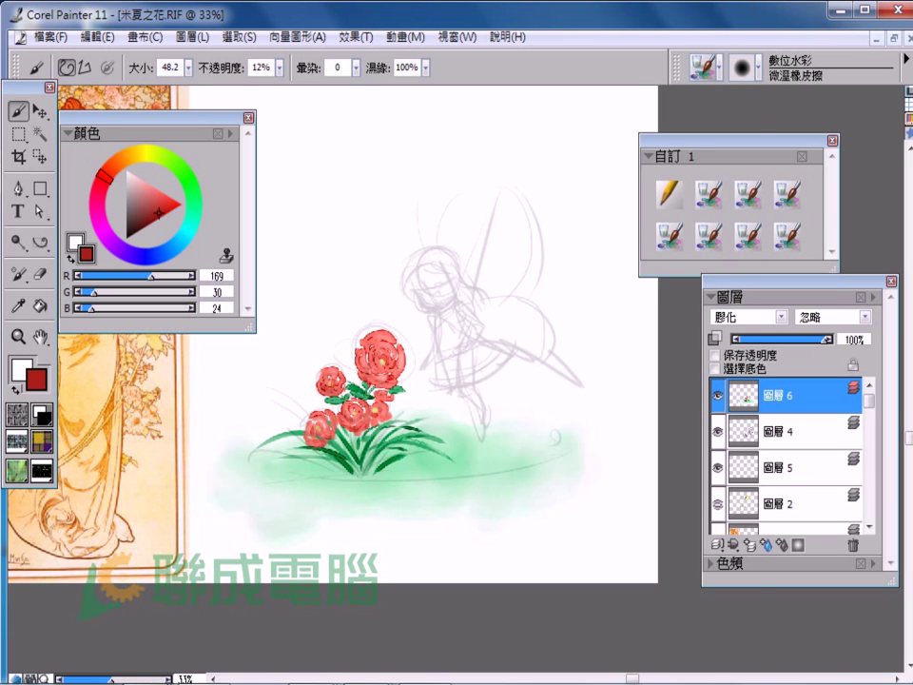
key("ctrl+plus")
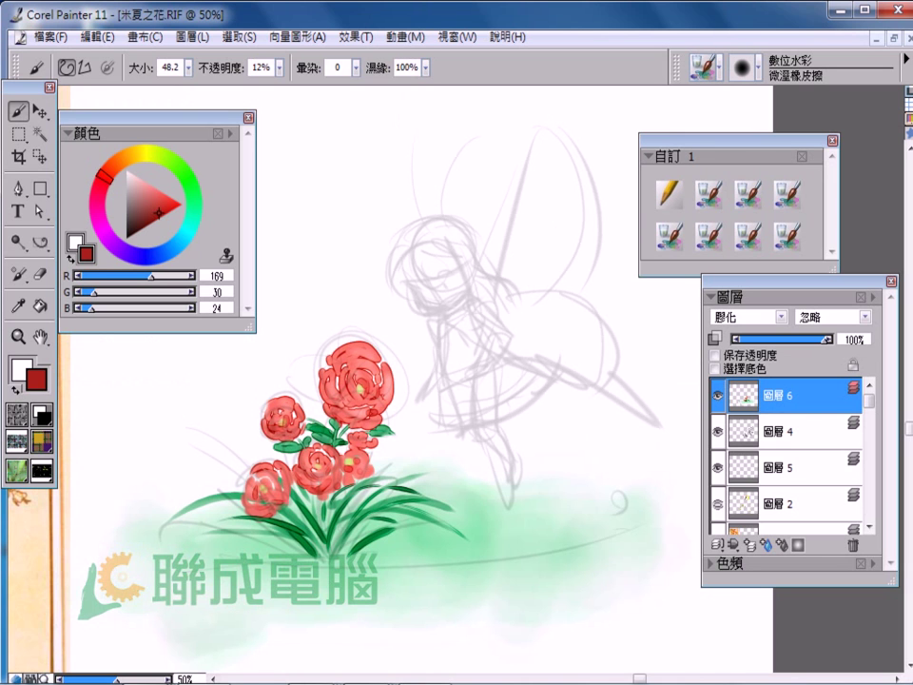
left_click(709, 195)
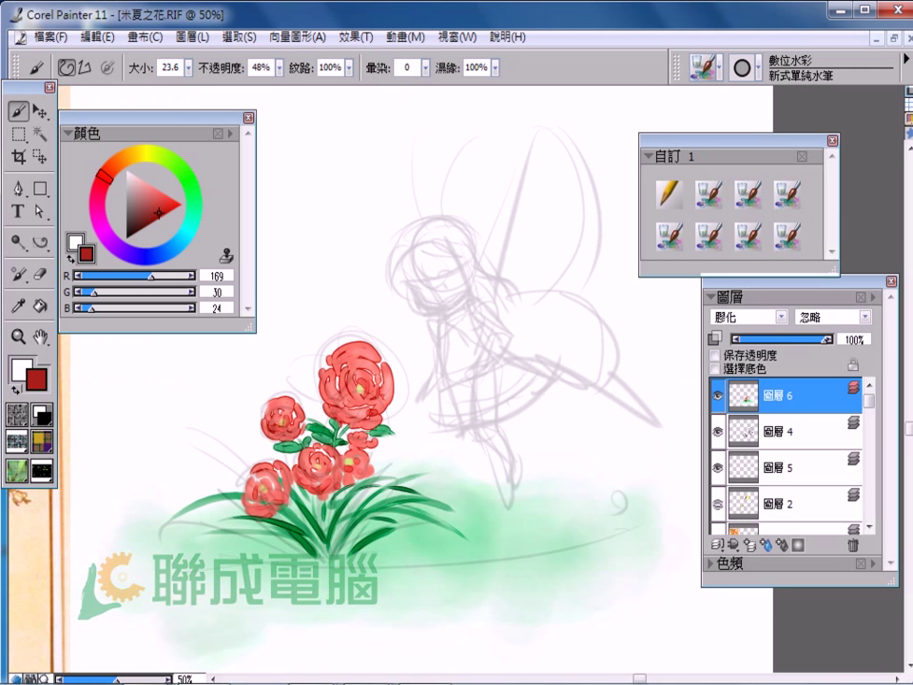
Step: Mix a pale peach skin tone and paint the fairy's round head
mouse_move(158, 213)
left_mouse_down()
mouse_move(120, 158)
mouse_move(150, 205)
mouse_move(149, 193)
left_mouse_up()
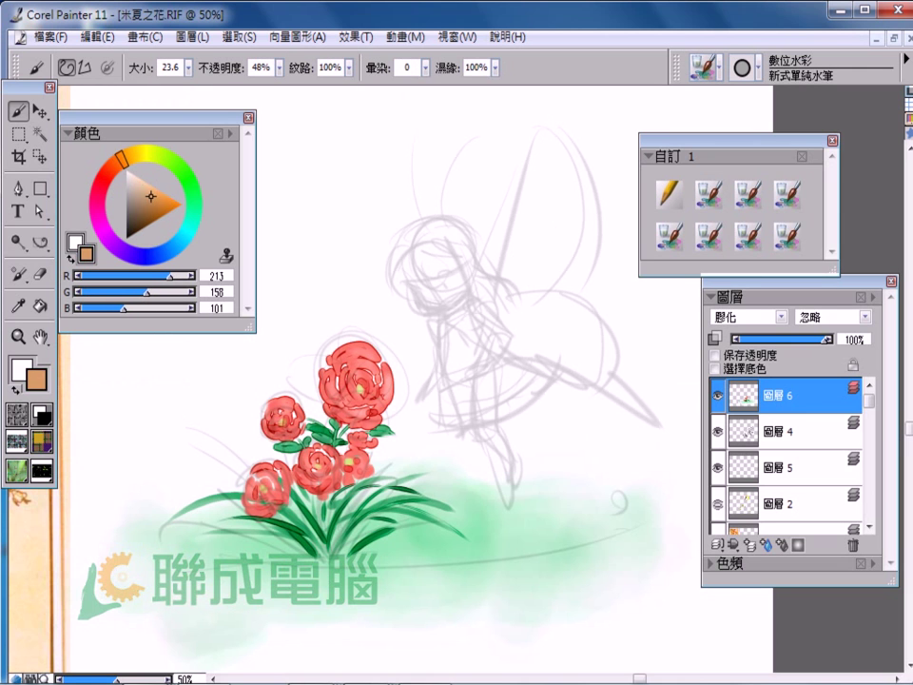
left_click(435, 286)
mouse_move(434, 285)
left_mouse_down()
mouse_move(428, 295)
mouse_move(457, 285)
mouse_move(452, 276)
mouse_move(438, 303)
left_mouse_up()
key("ctrl+z")
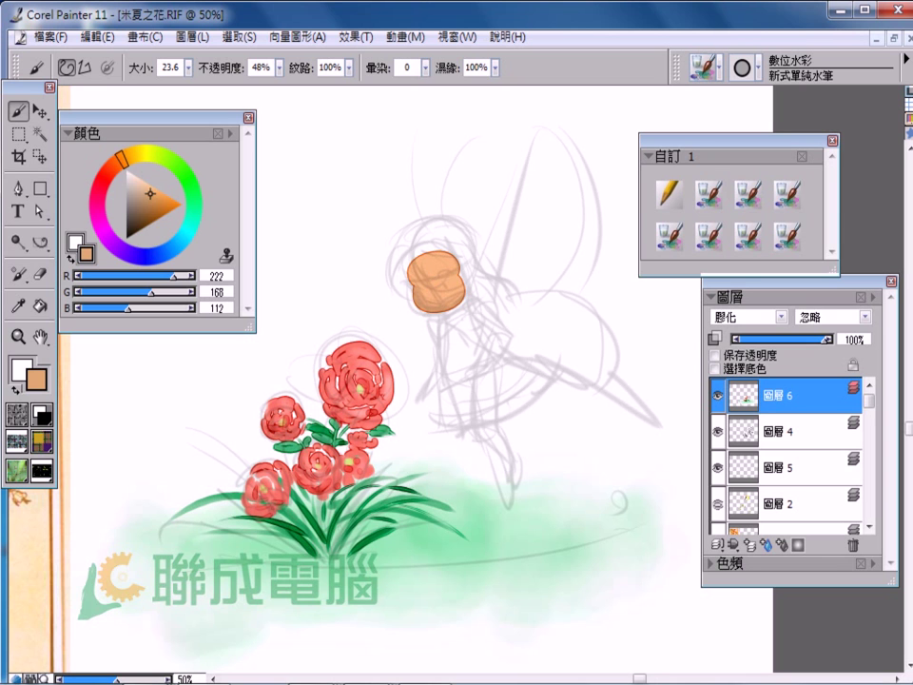
left_click_drag(428, 249, 454, 282)
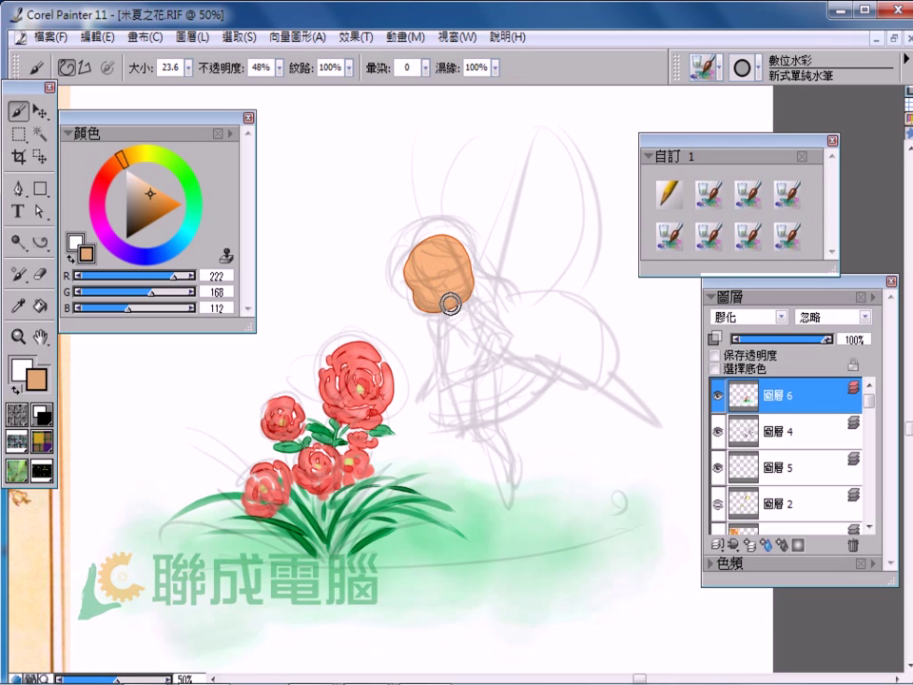
Step: Paint both arms in skin tone, refining the hand tip at brush size 5.0
left_click_drag(477, 303, 495, 333)
key("ctrl+z")
left_click(188, 68)
mouse_move(477, 306)
left_mouse_down()
mouse_move(496, 331)
mouse_move(479, 379)
left_mouse_up()
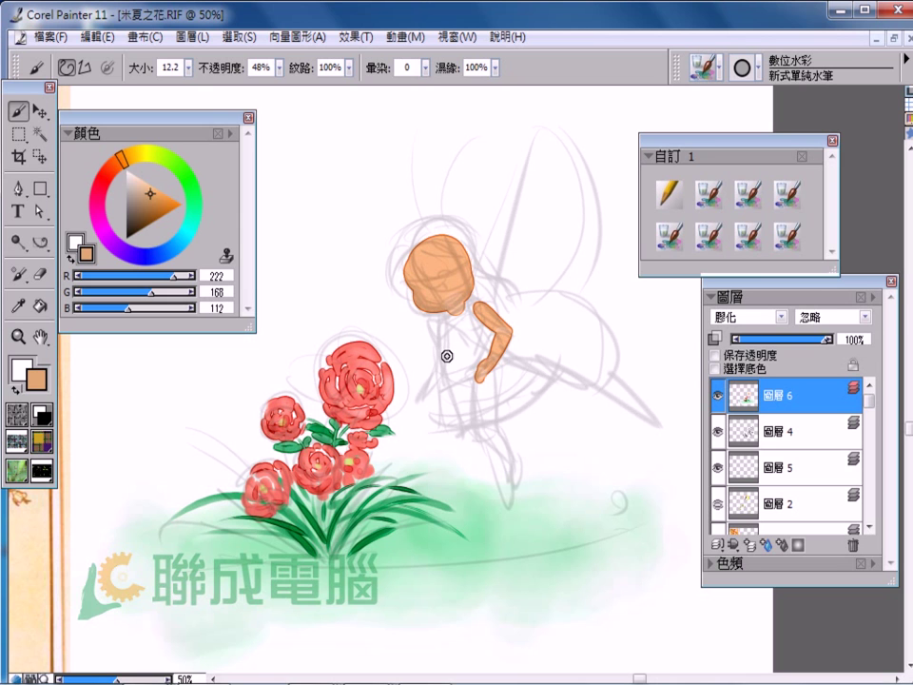
mouse_move(440, 323)
left_mouse_down()
mouse_move(433, 382)
mouse_move(417, 402)
left_mouse_up()
left_click_drag(426, 392, 419, 400)
key("ctrl+z")
left_click(188, 68)
left_click_drag(195, 85, 180, 85)
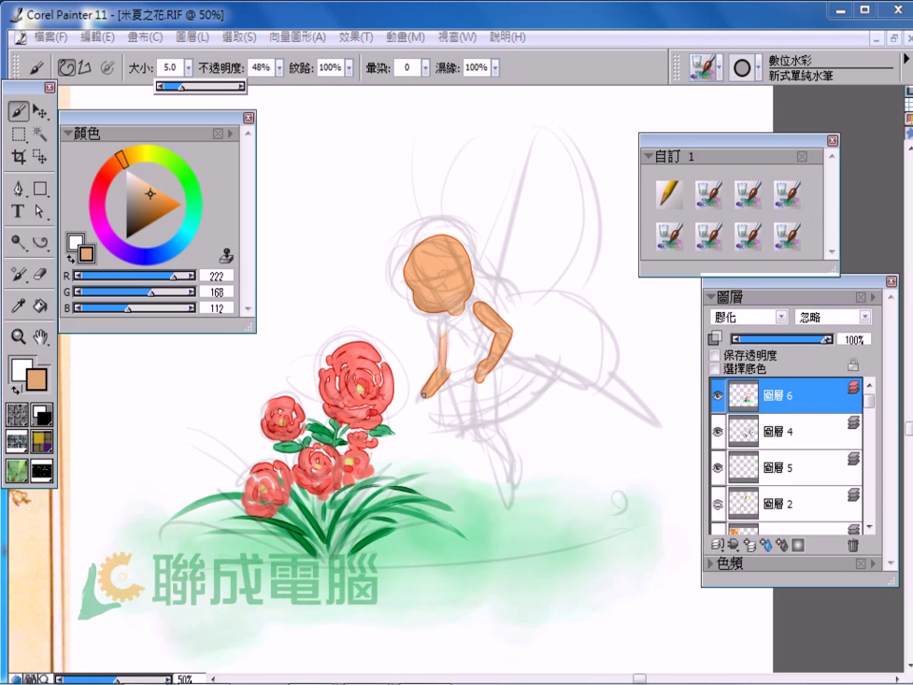
left_click_drag(422, 392, 423, 400)
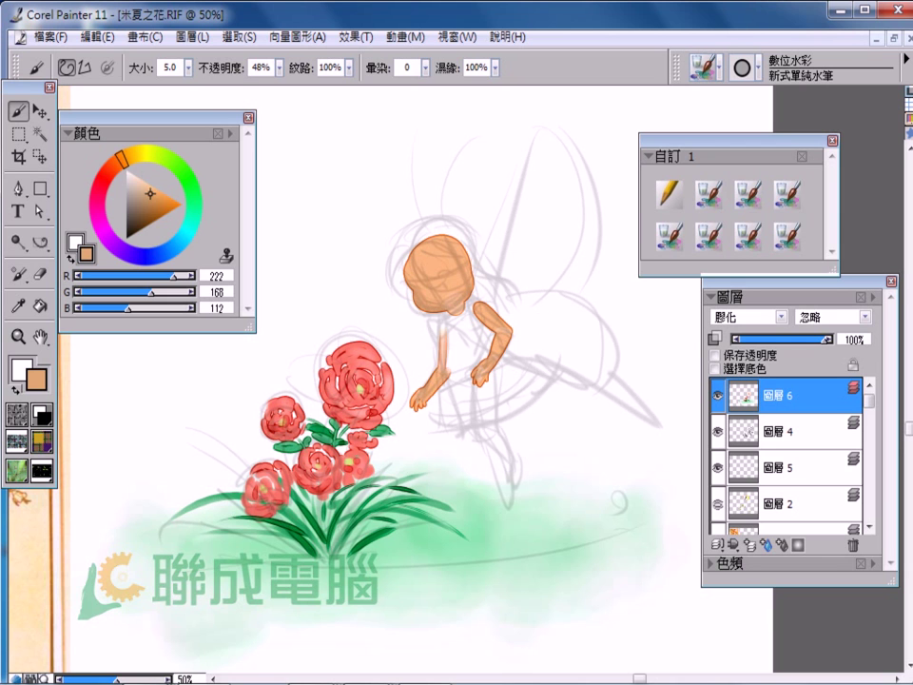
Step: At size 9.6, paint the fairy's thigh and leg down to the foot, leaving the green wash intact
left_click_drag(161, 85, 181, 85)
left_click_drag(482, 404, 509, 458)
key("ctrl+z")
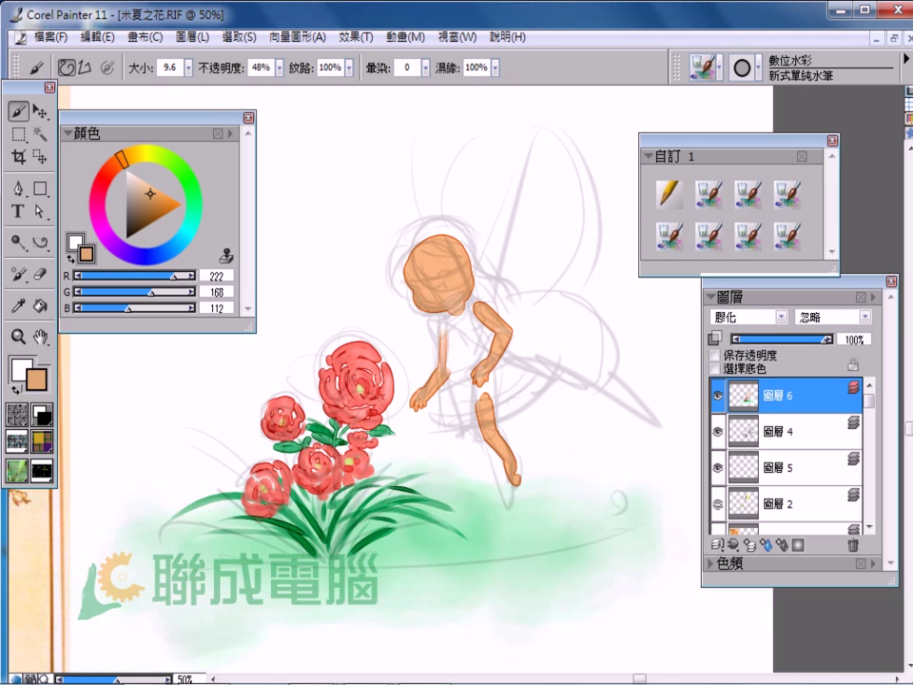
left_click_drag(469, 403, 513, 487)
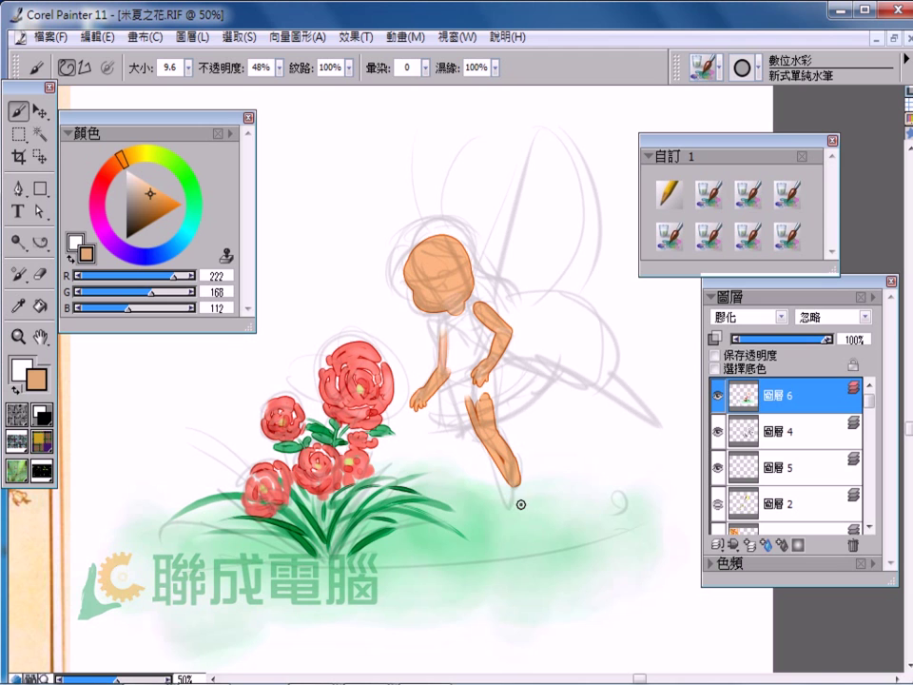
left_click_drag(483, 437, 519, 486)
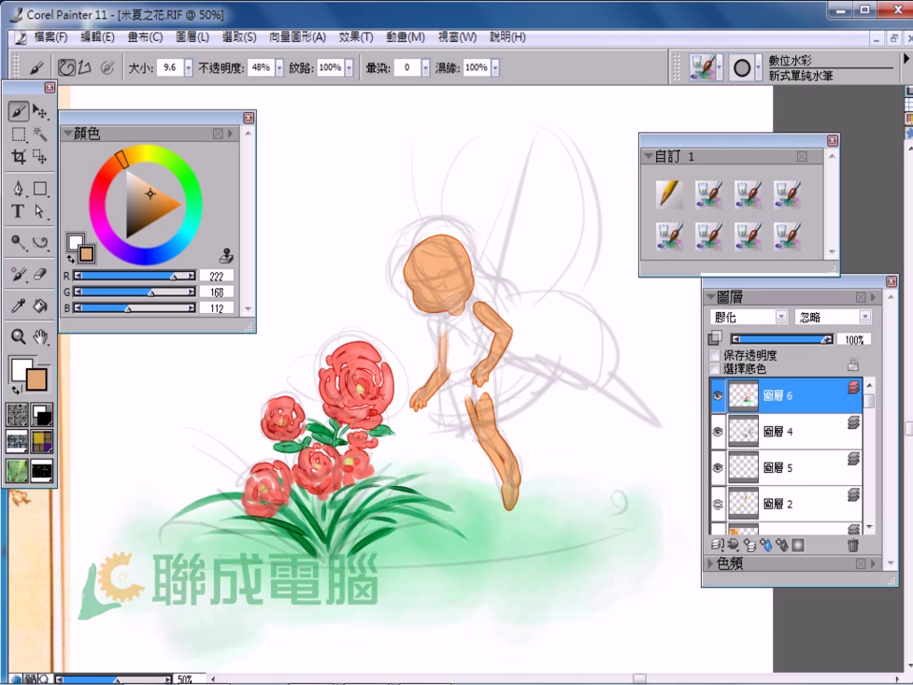
key("n")
left_click_drag(496, 486, 506, 524)
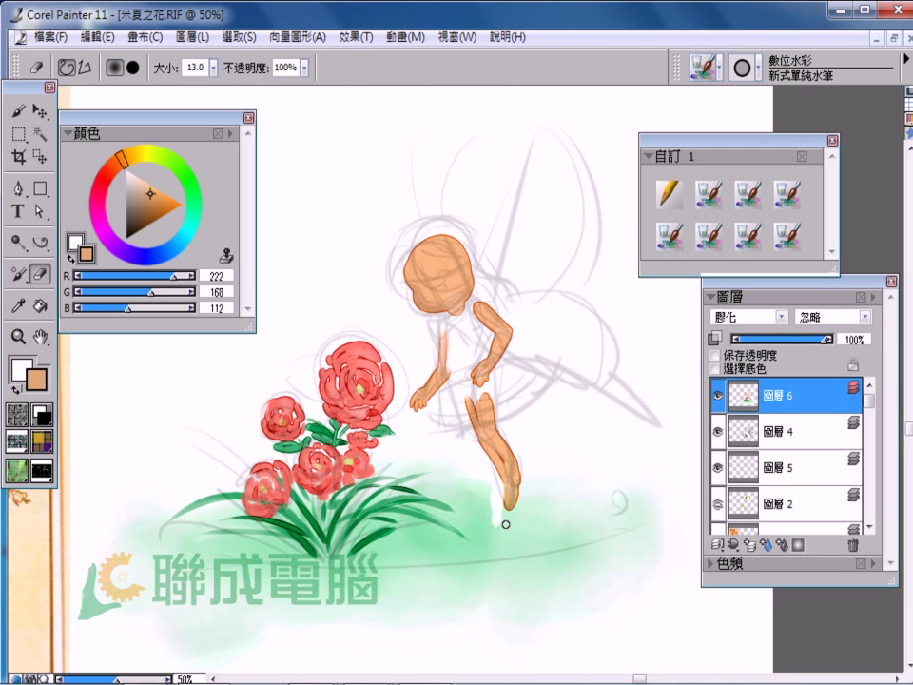
key("ctrl+z")
Step: Select the 簡單水筆 brush at size 8.8, 29% opacity, with mint green R112 G222 B145
key("b")
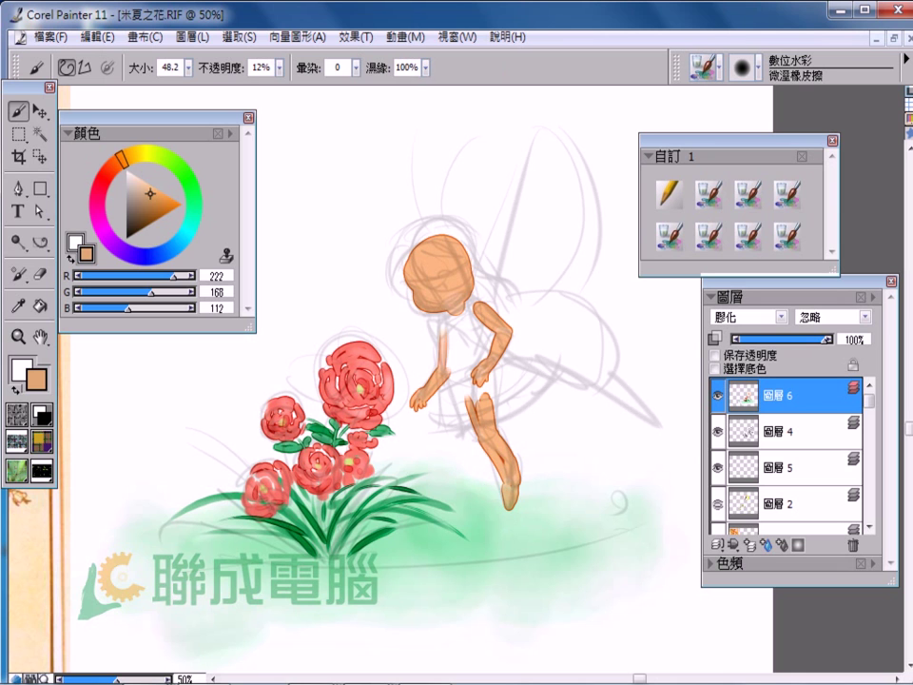
left_click(188, 68)
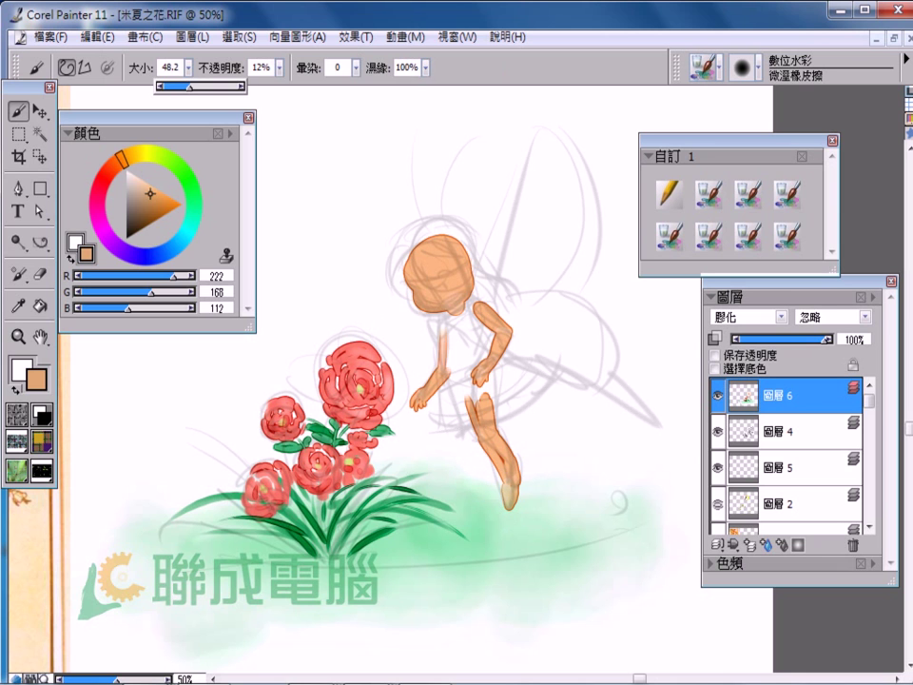
left_click_drag(190, 86, 174, 85)
left_click(502, 488)
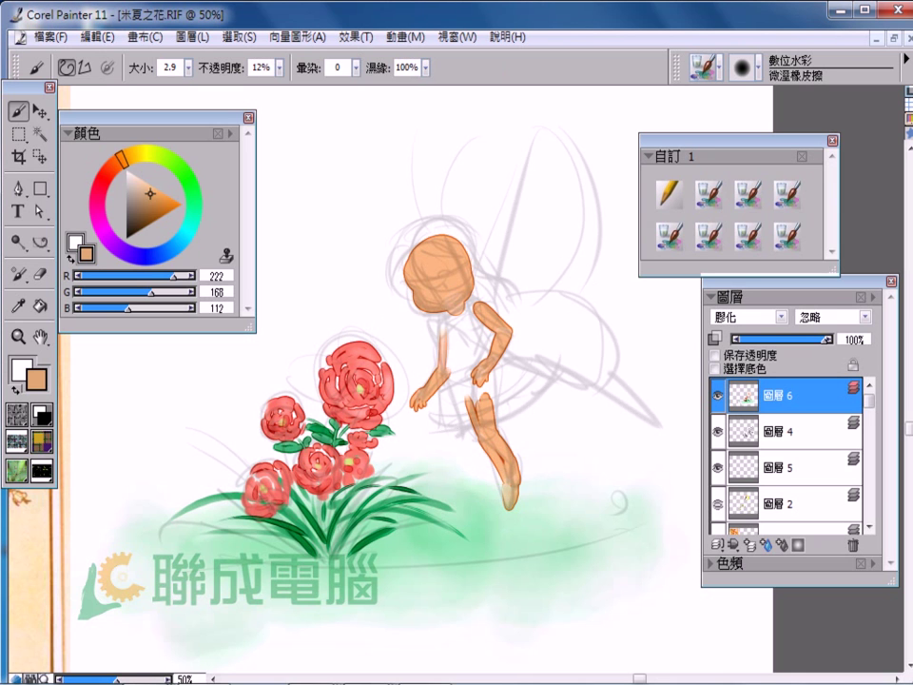
left_click(746, 194)
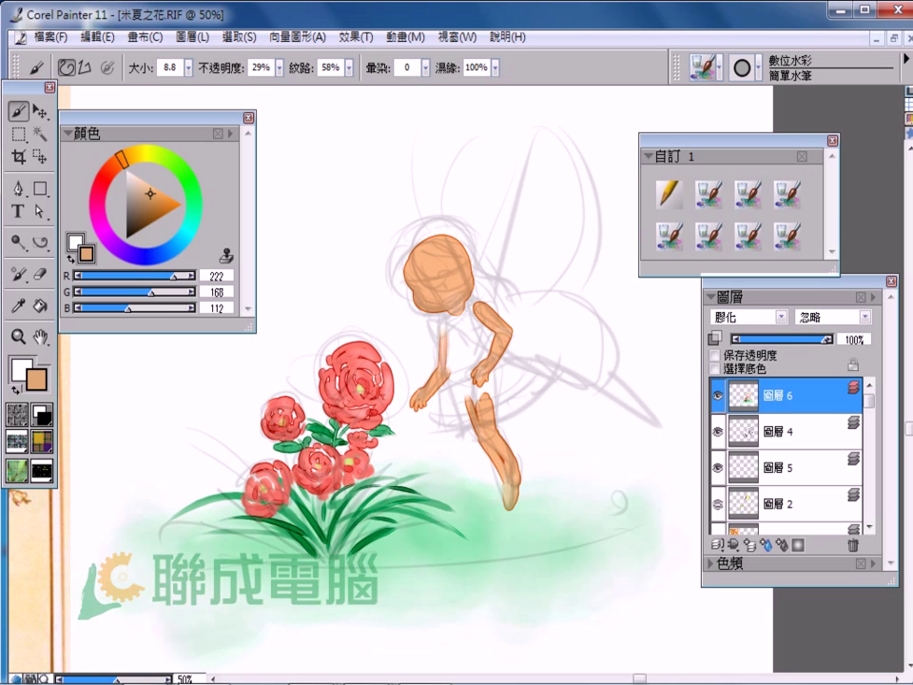
left_click_drag(121, 157, 193, 190)
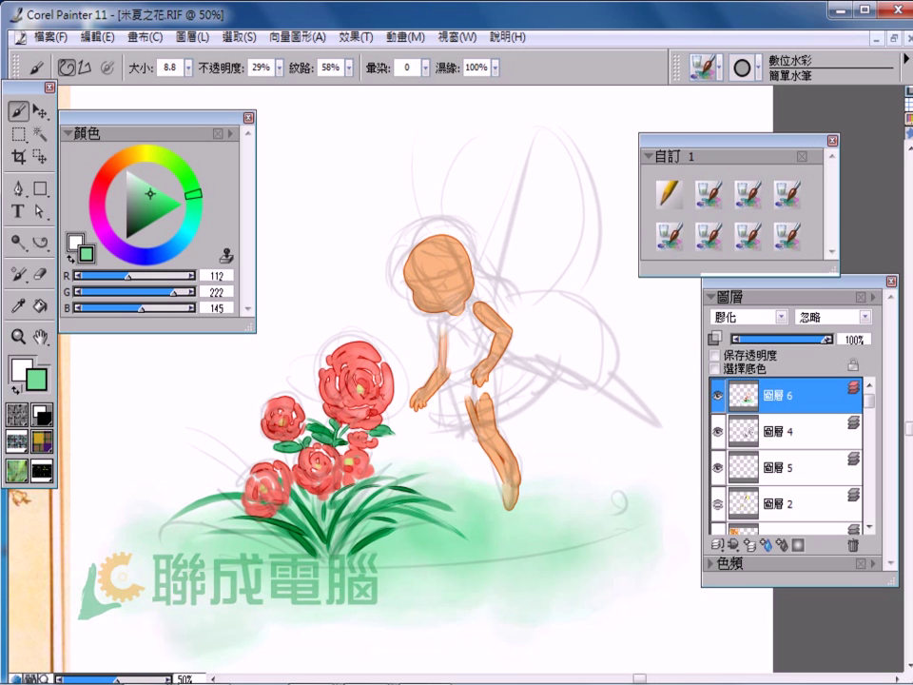
Step: Pick light yellow and paint the dress collar and flared skirt out to the right
left_click(127, 155)
left_click(154, 188)
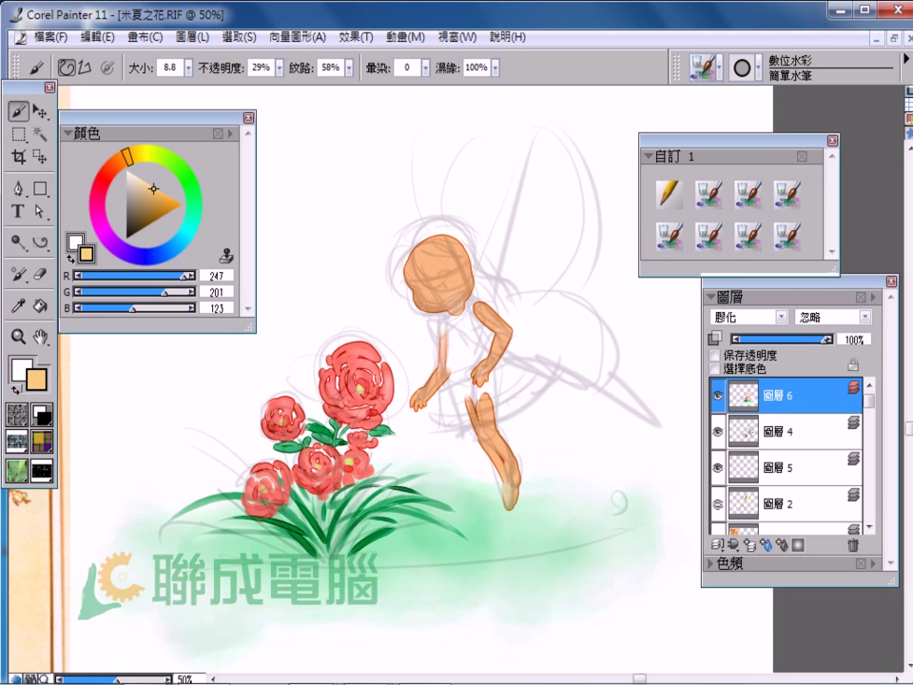
mouse_move(441, 313)
left_mouse_down()
mouse_move(460, 323)
mouse_move(462, 376)
left_mouse_up()
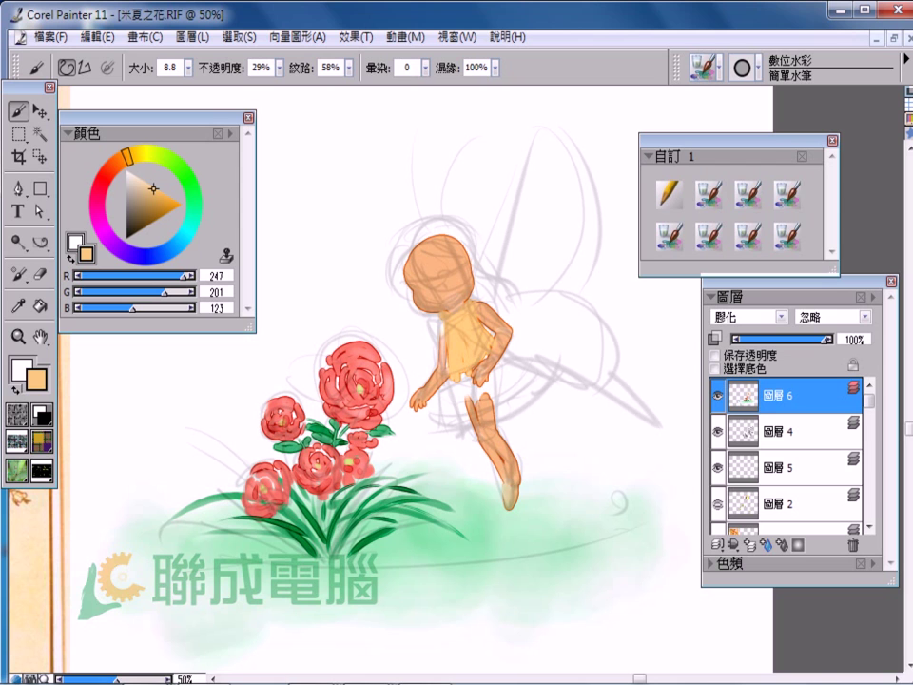
left_click_drag(464, 380, 436, 414)
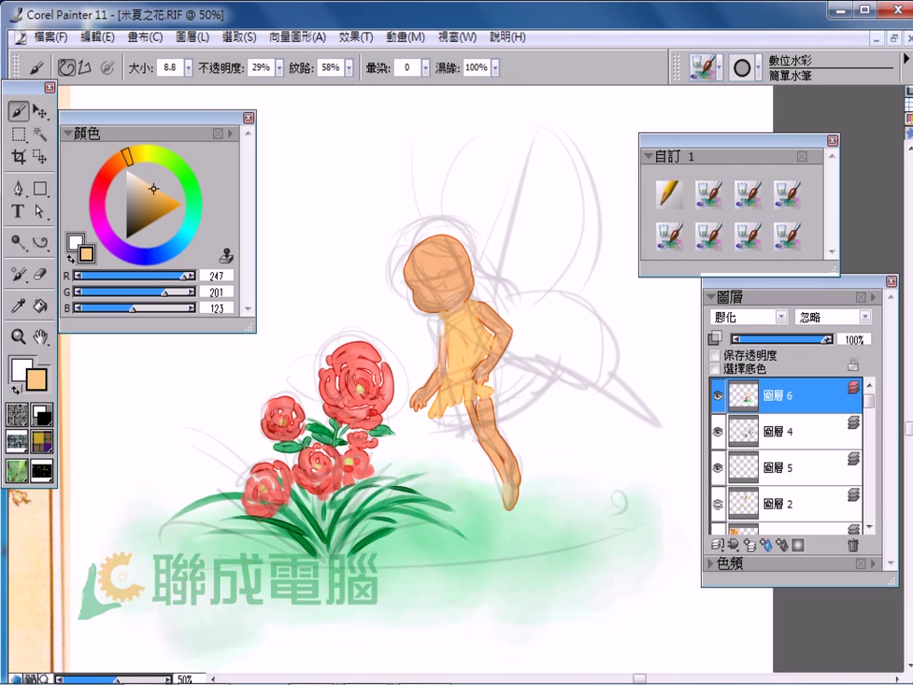
left_click_drag(502, 363, 542, 373)
Step: Enlarge the brush to 44.4 and fill the skirt's lower right in yellow
mouse_move(188, 67)
left_mouse_down()
mouse_move(205, 86)
mouse_move(176, 85)
left_mouse_up()
mouse_move(466, 395)
left_mouse_down()
mouse_move(494, 417)
mouse_move(526, 375)
mouse_move(495, 413)
left_mouse_up()
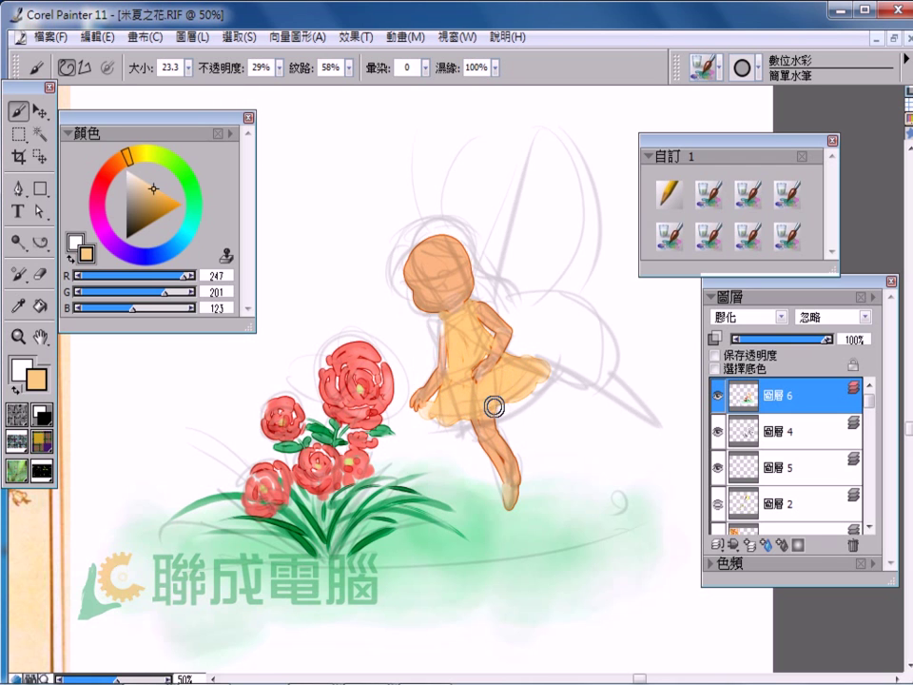
left_click(447, 301, "alt")
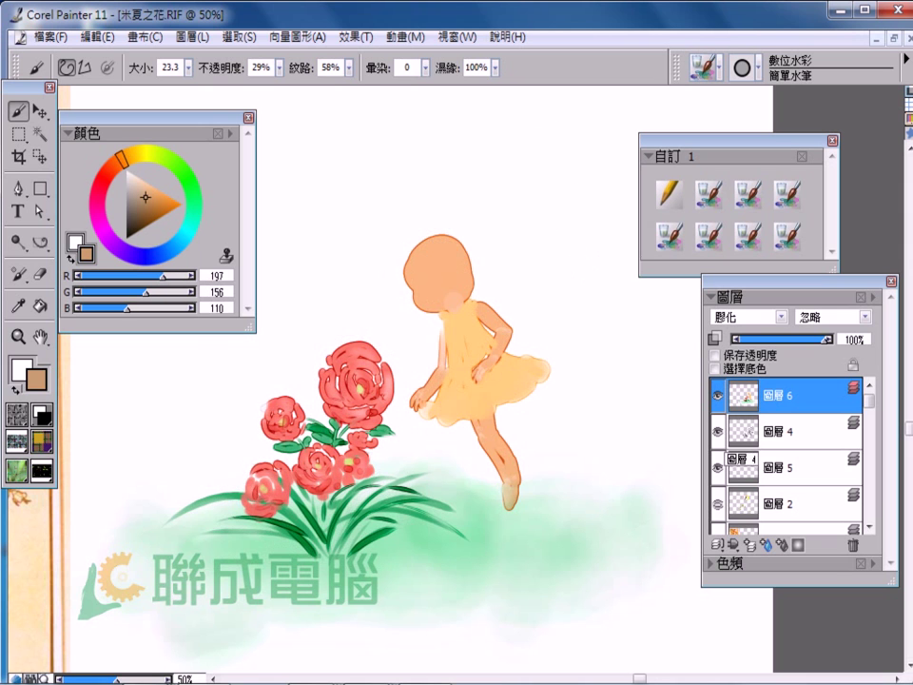
Step: Hide the pencil sketch and trace a darker orange line along the neckline with a small brush
left_click(442, 295, "alt")
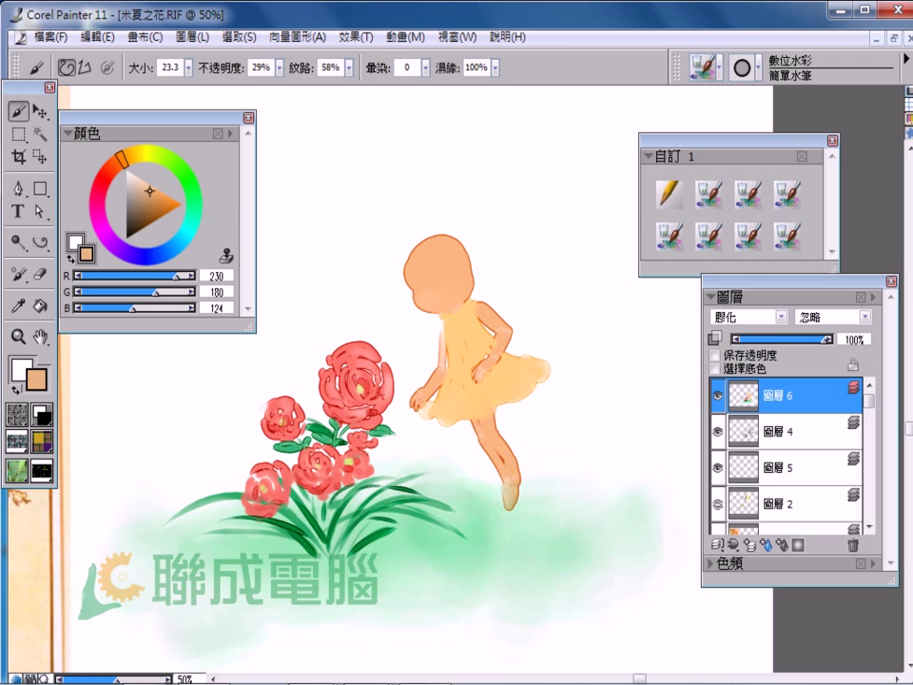
left_click_drag(188, 67, 189, 85)
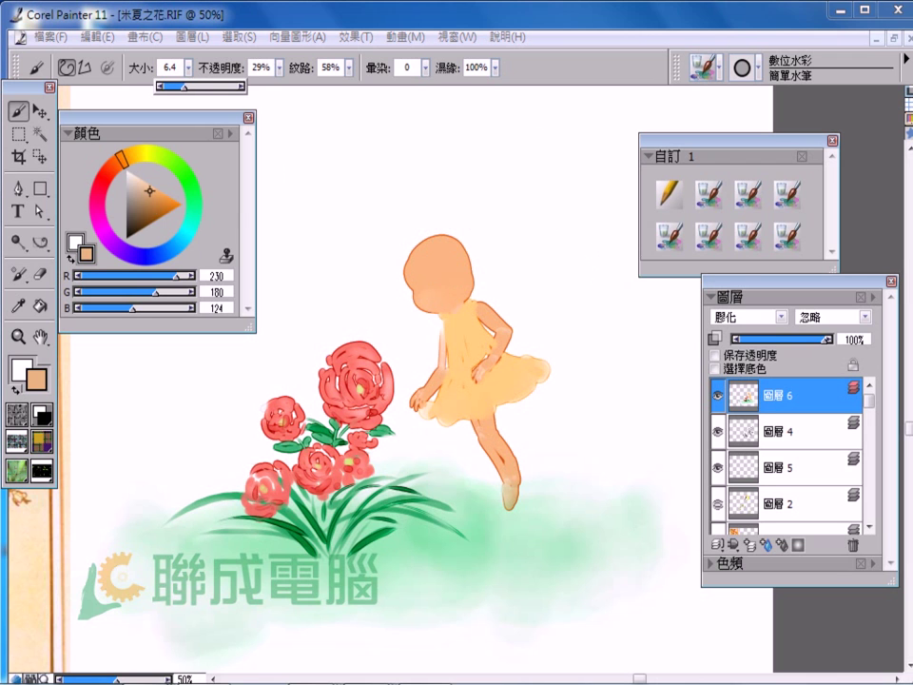
left_click(155, 194)
left_click_drag(437, 324, 472, 302)
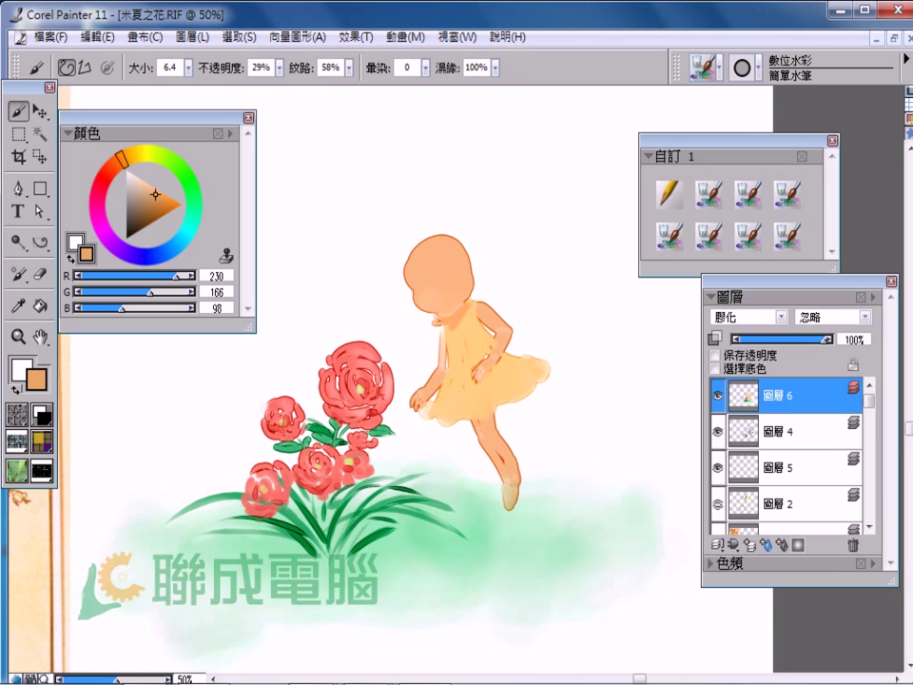
Step: Zoom out to 33% to see the whole painting and enlarge the brush to 34.9
left_click_drag(437, 286, 409, 302)
key("ctrl+minus")
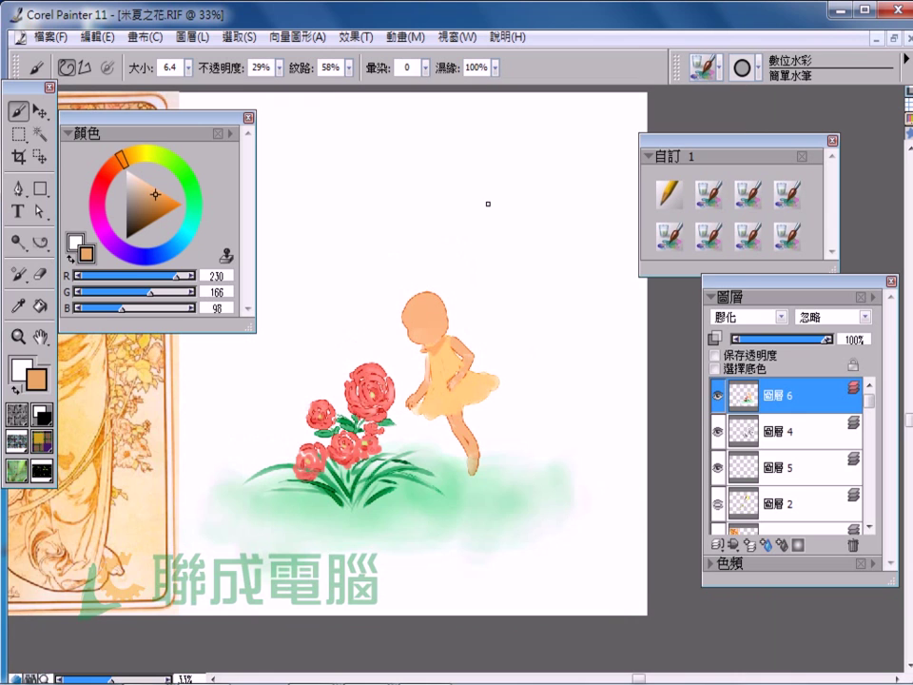
left_click_drag(187, 67, 202, 86)
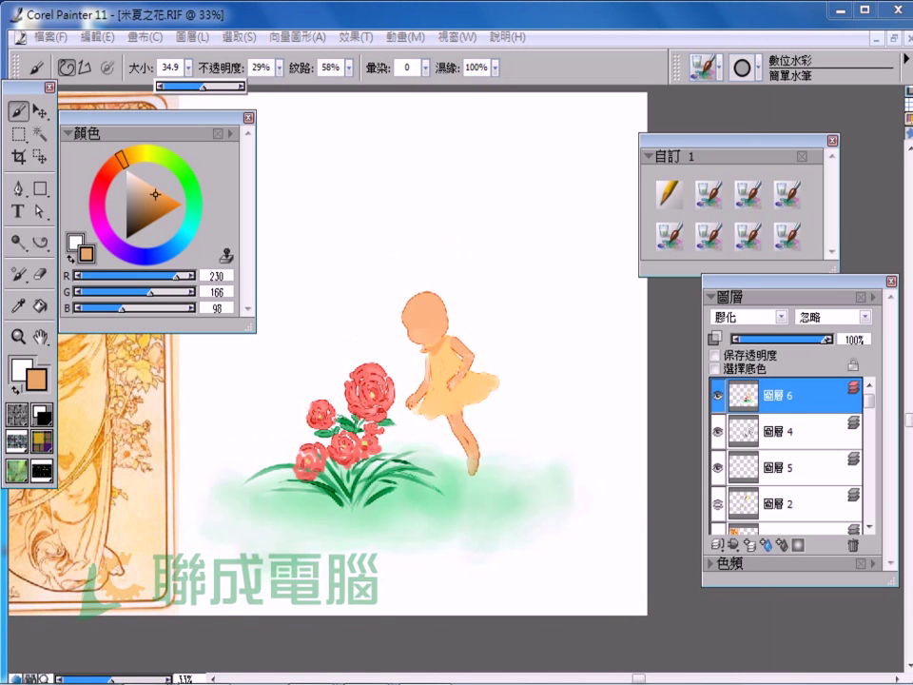
Step: Pick a blue-purple and try a first wing stroke behind her back, then undo it
left_click(137, 255)
left_click_drag(155, 194, 171, 199)
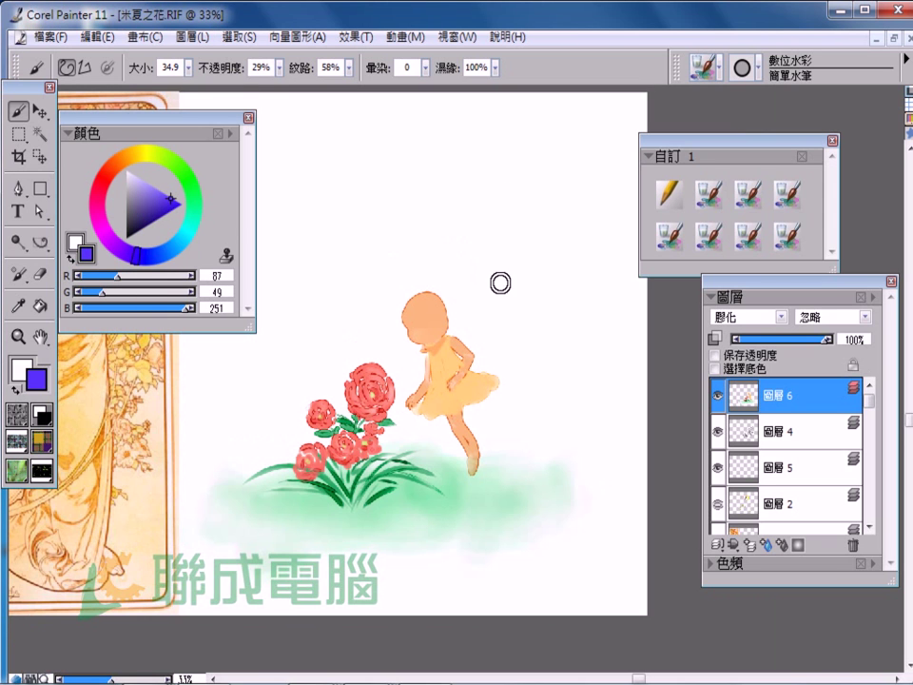
mouse_move(462, 335)
left_mouse_down()
mouse_move(504, 285)
mouse_move(495, 276)
mouse_move(485, 287)
left_mouse_up()
key("ctrl+z")
Step: Paint a large muted violet (R122 G106 B194) upper wing rising behind the fairy's back
left_click(146, 198)
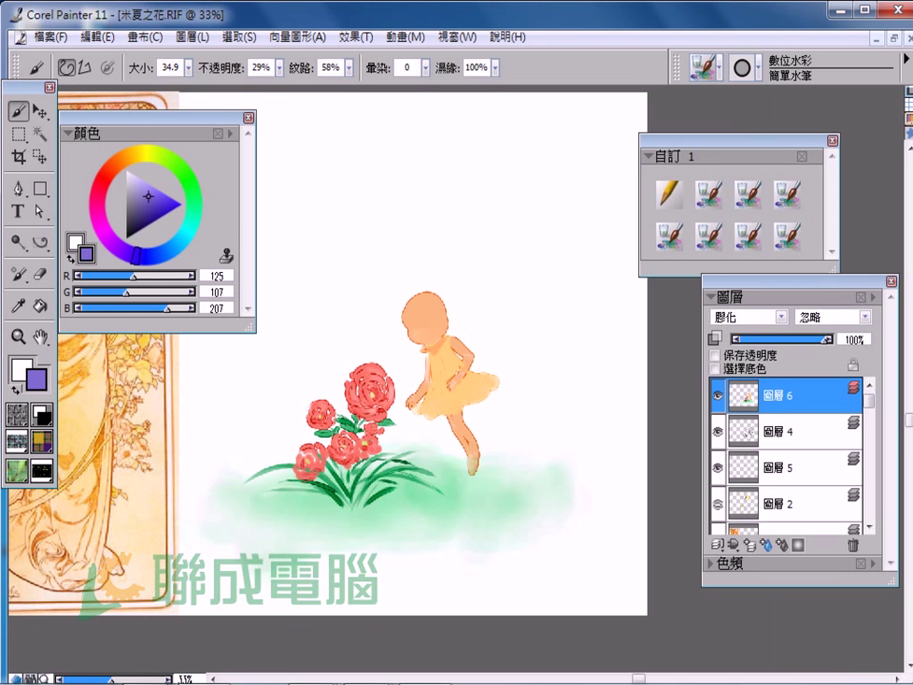
mouse_move(467, 330)
left_mouse_down()
mouse_move(501, 306)
mouse_move(508, 271)
left_mouse_up()
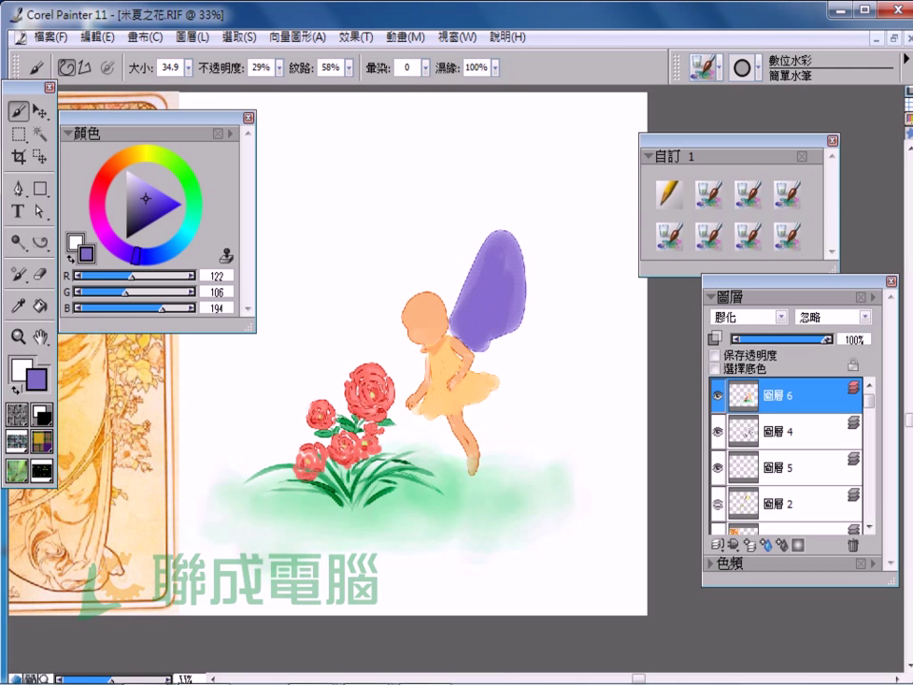
left_click_drag(480, 352, 504, 375)
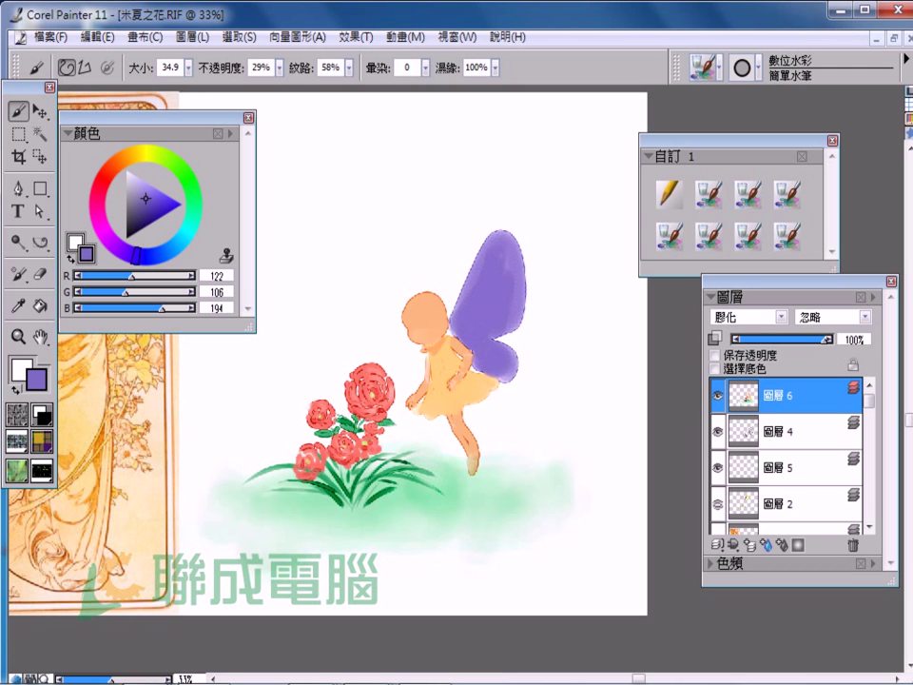
key("ctrl+z")
key("ctrl+z")
key("ctrl+z")
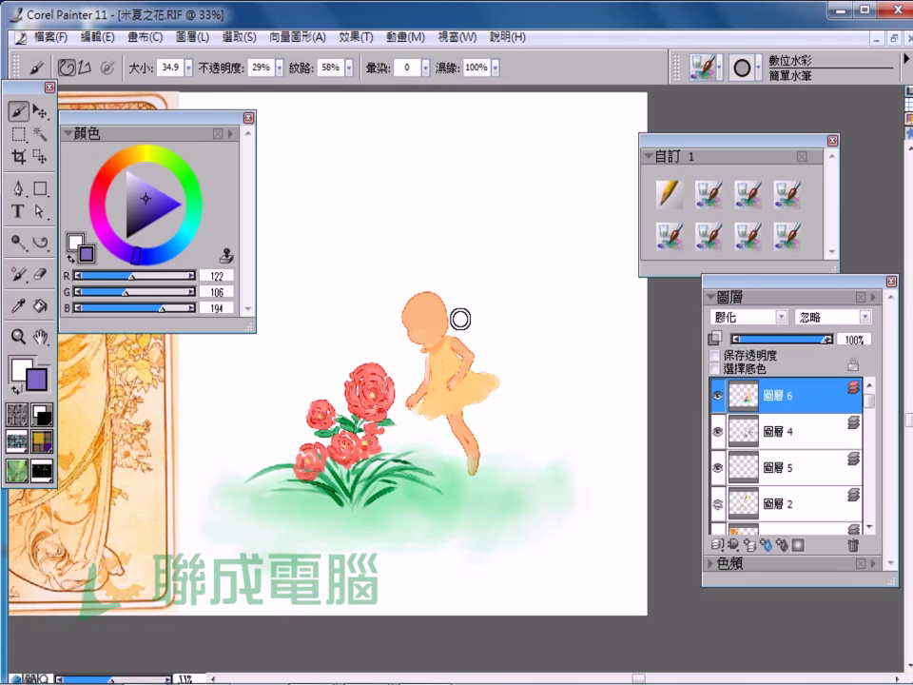
left_click_drag(469, 331, 500, 266)
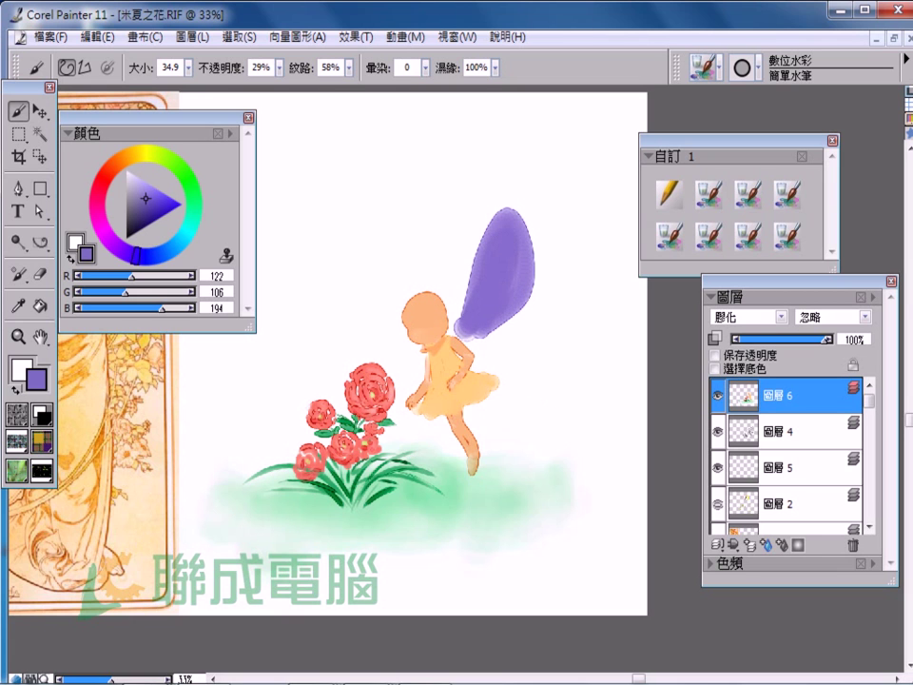
left_click_drag(476, 318, 514, 228)
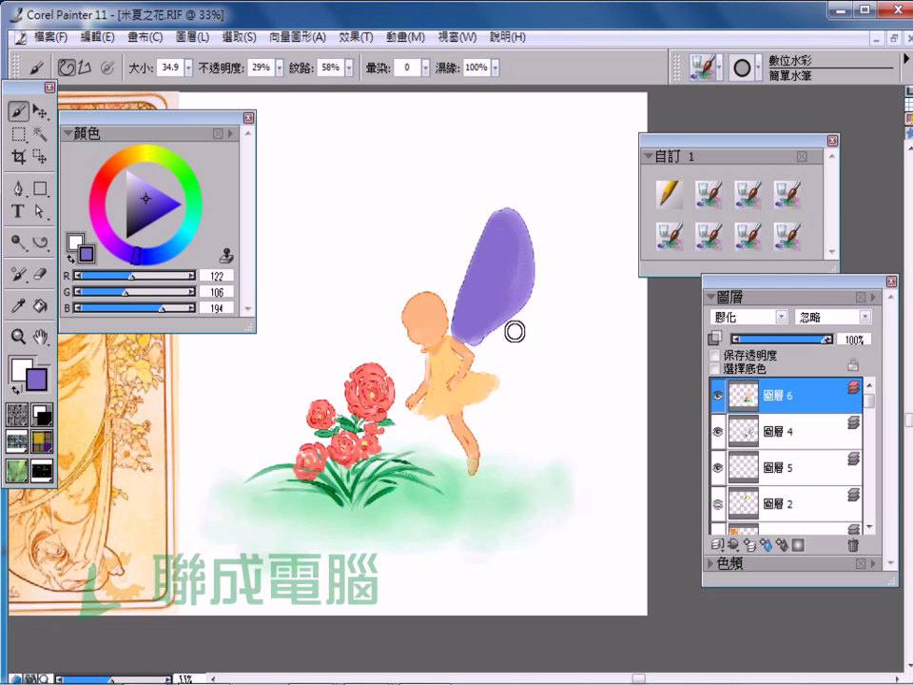
left_click_drag(480, 362, 533, 385)
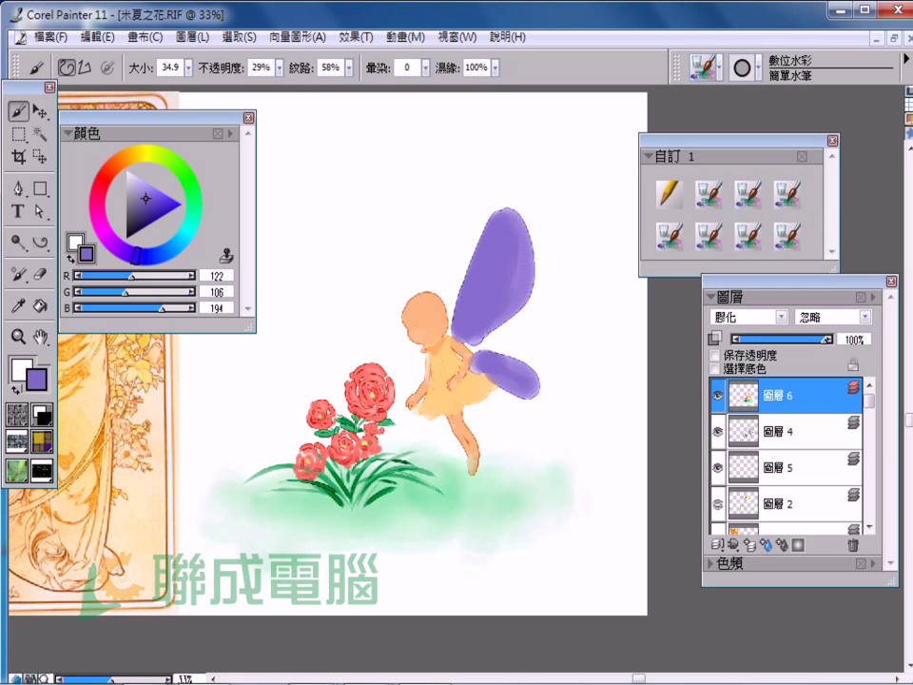
key("ctrl+z")
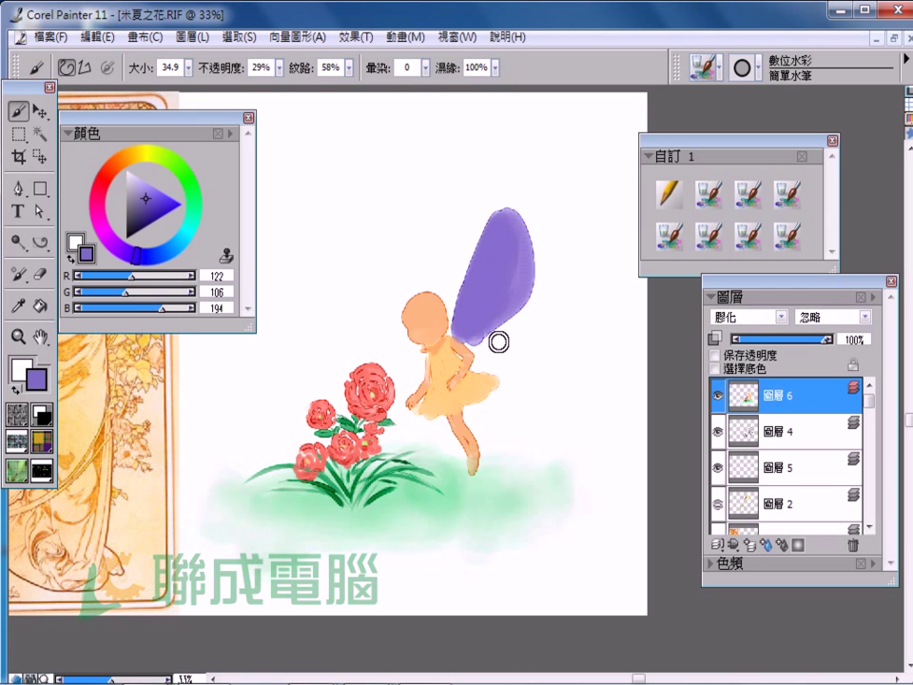